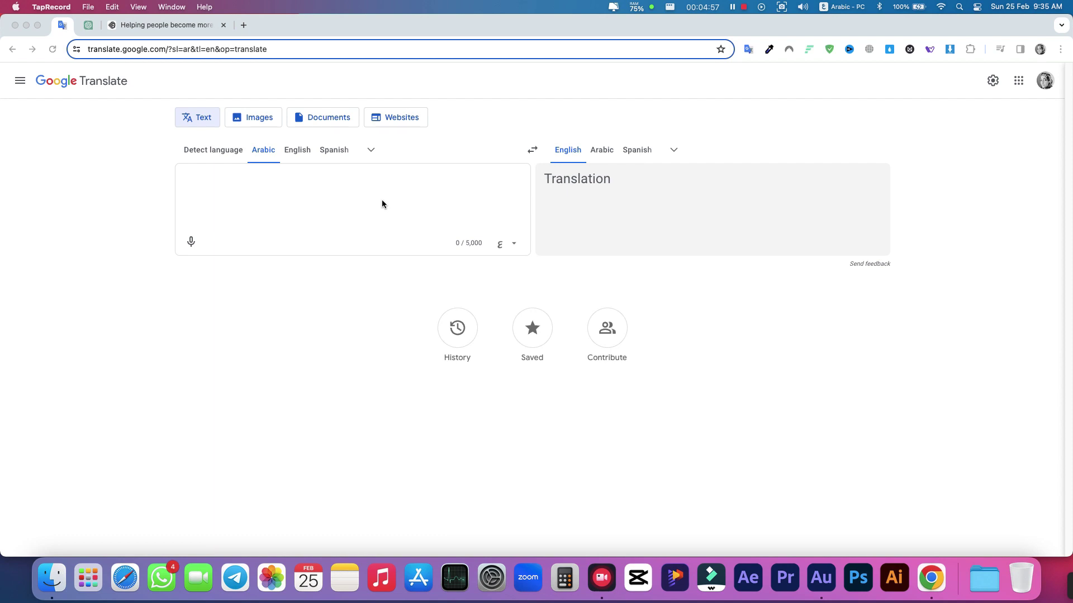
Step: Enter the Arabic source text "اعطيني ٥ افكار حول شعار سوبر ماركت" for translation into English
{"action": "left_click", "coordinate": [381, 204]}
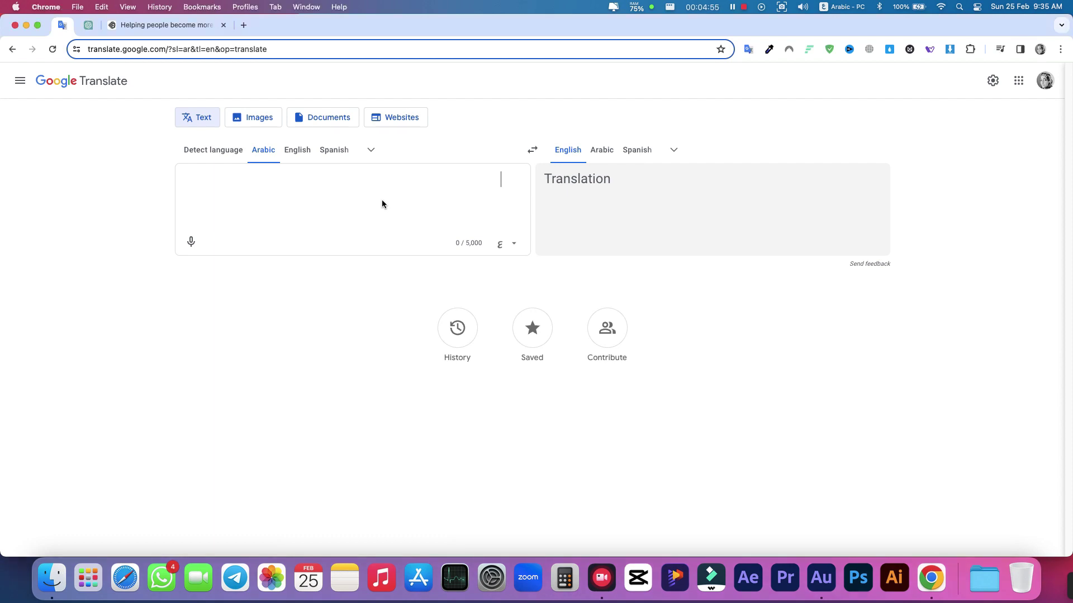
{"action": "type", "text": "اع"}
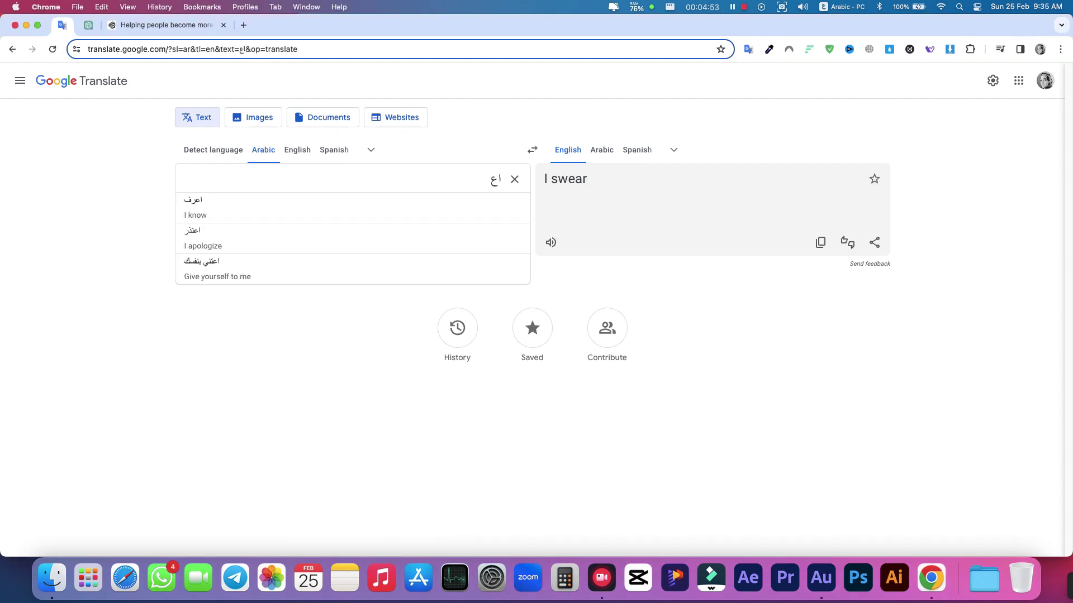
{"action": "type", "text": "طيني"}
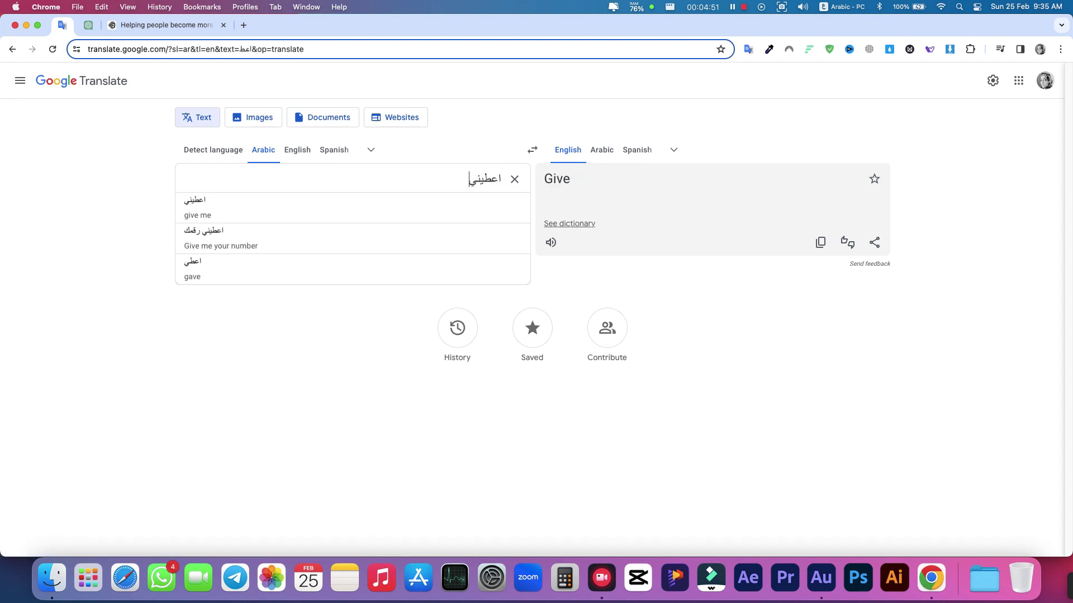
{"action": "type", "text": "  ٥"}
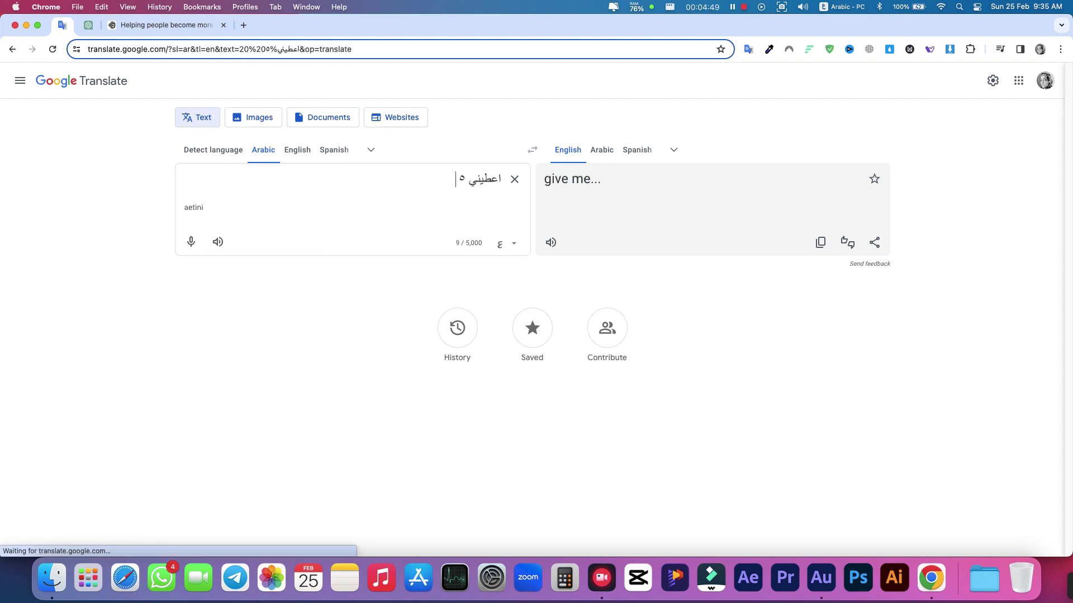
{"action": "type", "text": "افكار "}
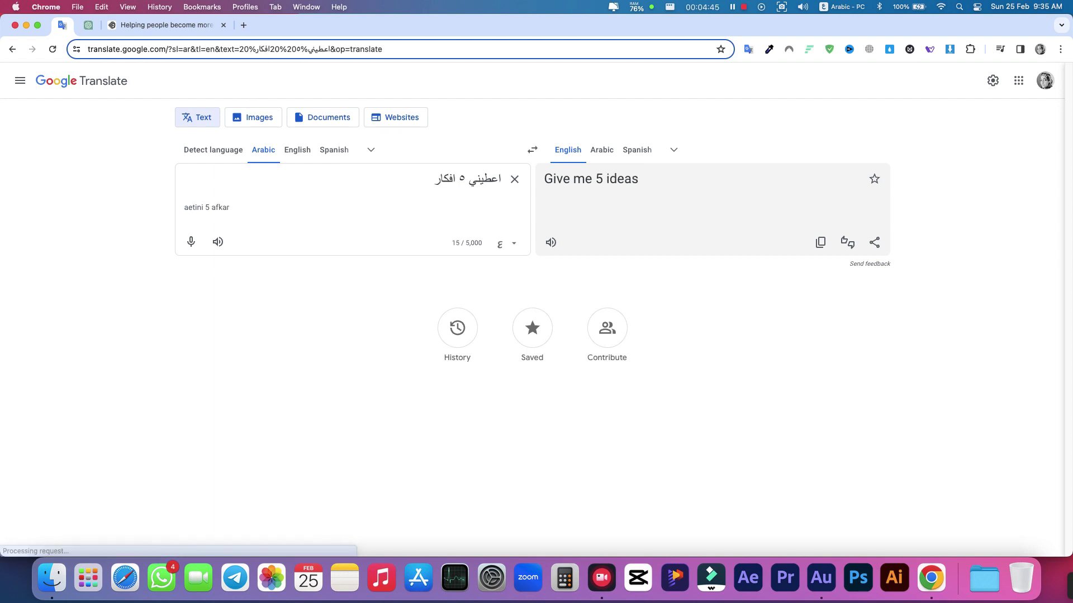
{"action": "type", "text": "حول "}
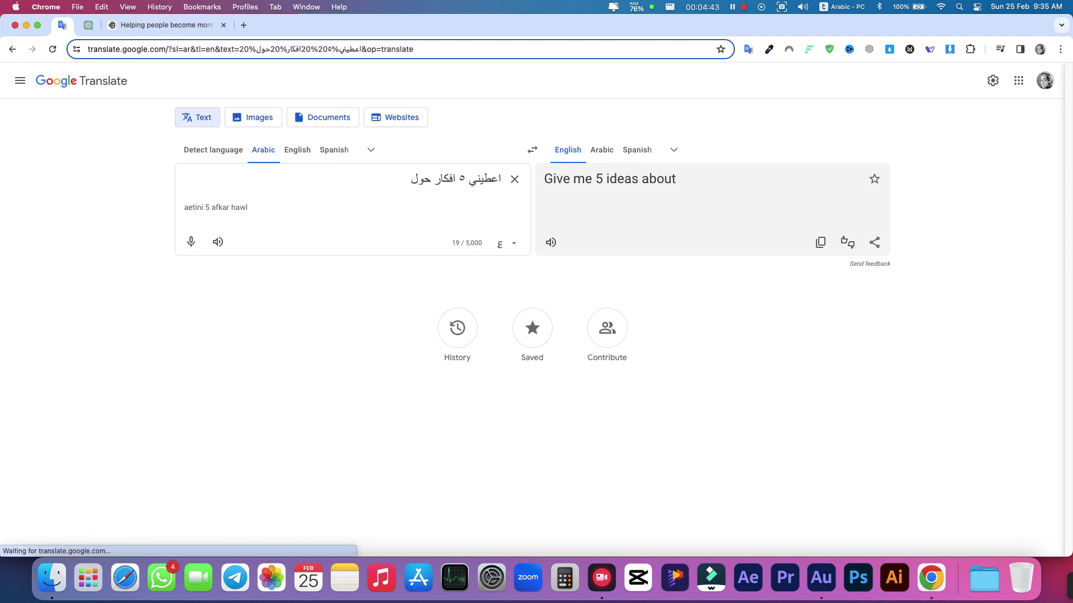
{"action": "type", "text": "شعار "}
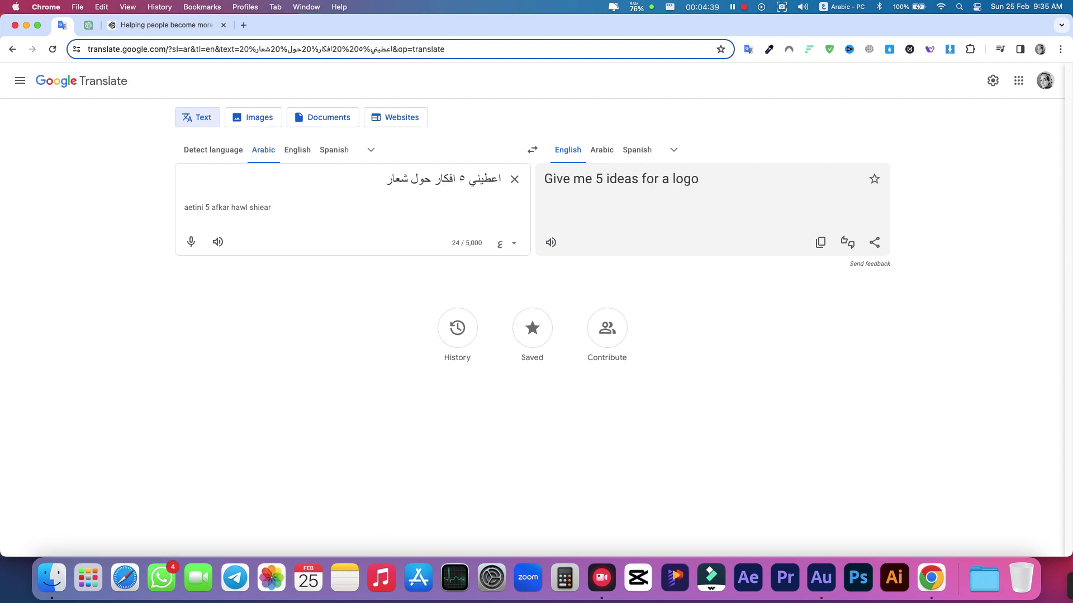
{"action": "type", "text": "سوبر"}
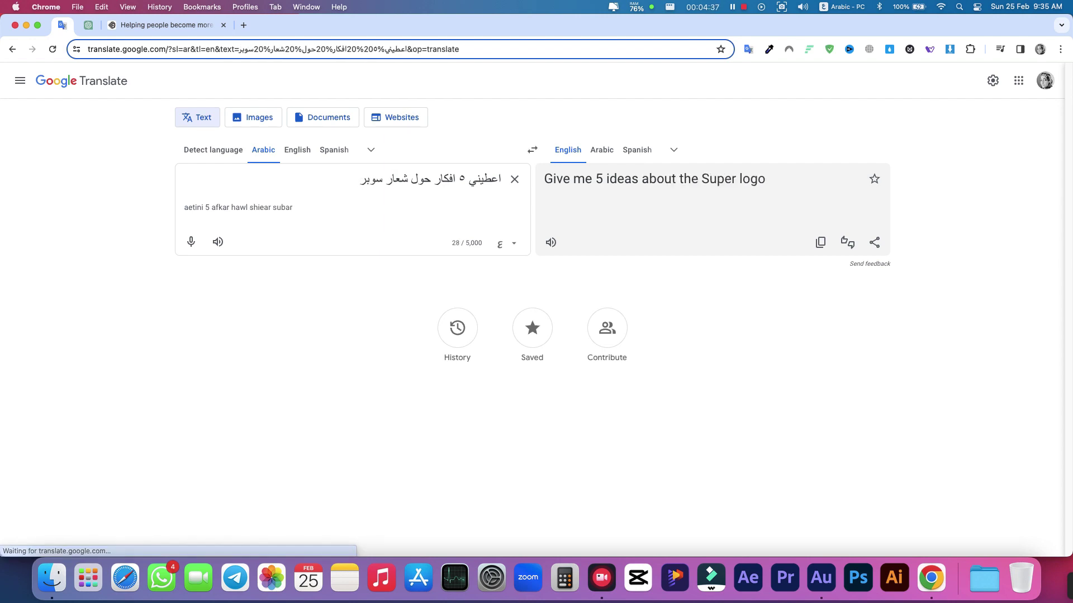
{"action": "type", "text": " ماركت"}
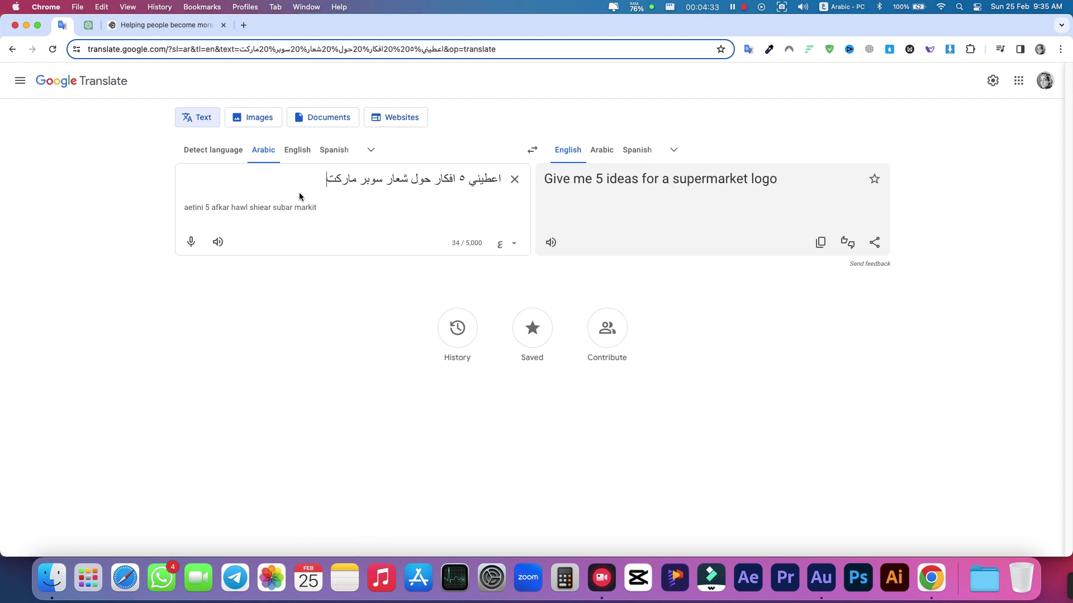
Step: Copy the English translation, switch to ChatGPT and send it as the prompt "Give me 5 ideas for a supermarket logo"
{"action": "left_click", "coordinate": [820, 242]}
{"action": "left_click", "coordinate": [88, 25]}
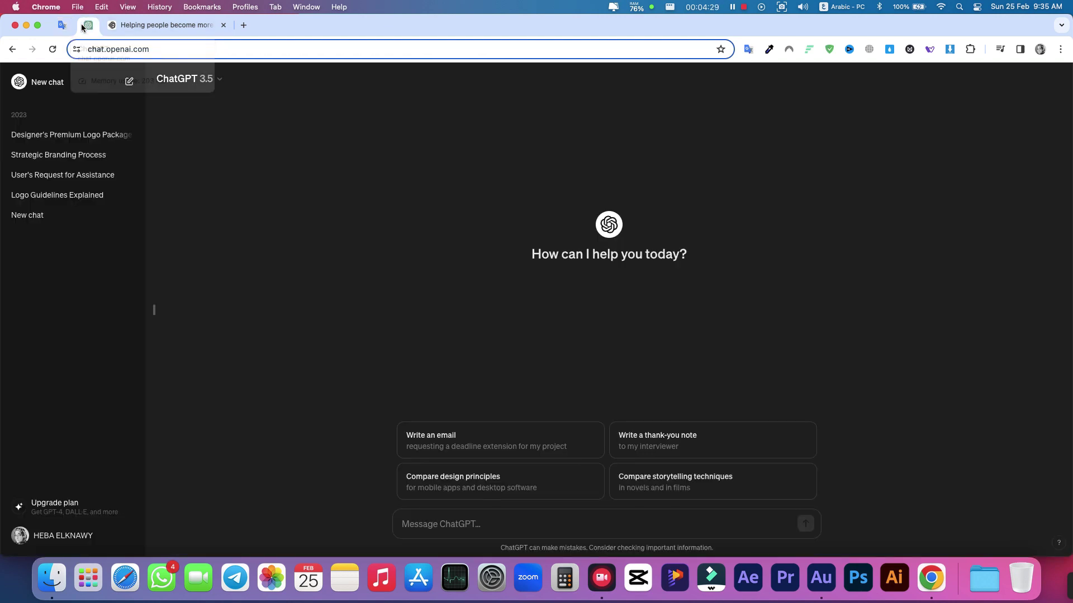
{"action": "left_click", "coordinate": [464, 524]}
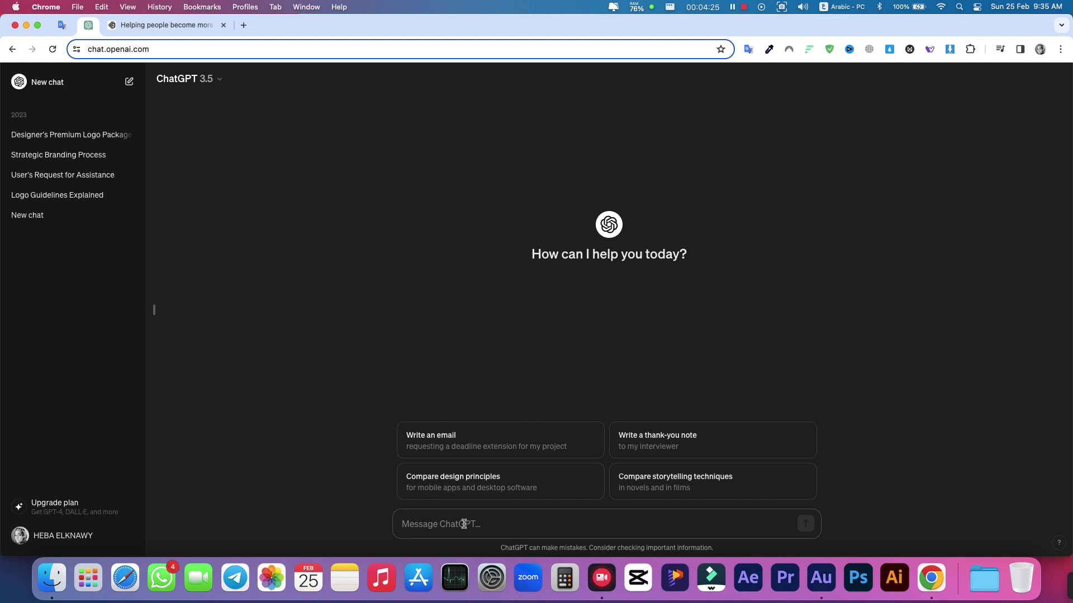
{"action": "key", "text": "super+v"}
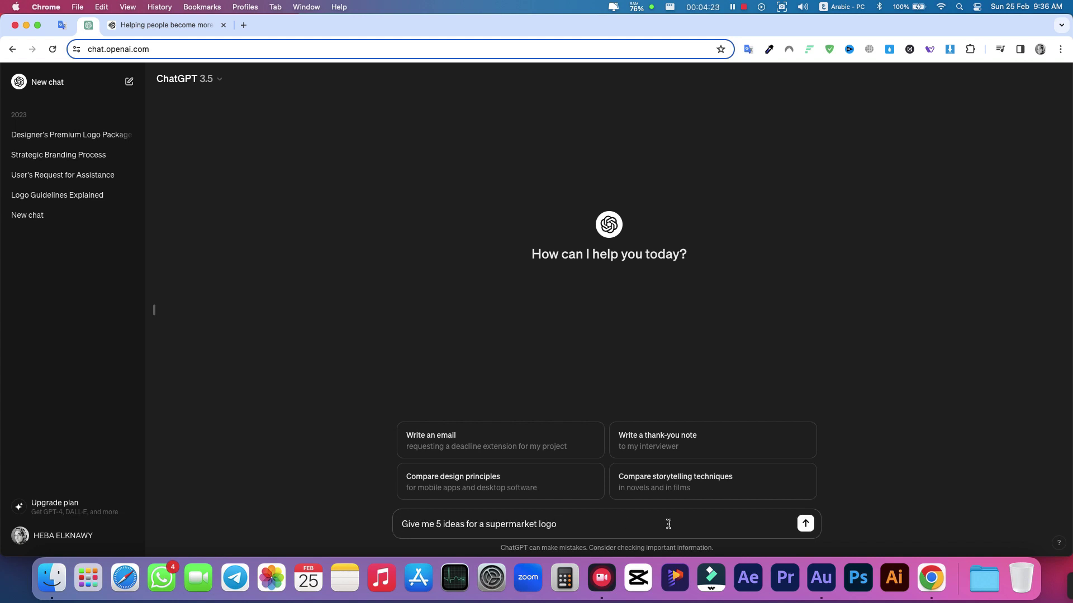
{"action": "left_click", "coordinate": [805, 524]}
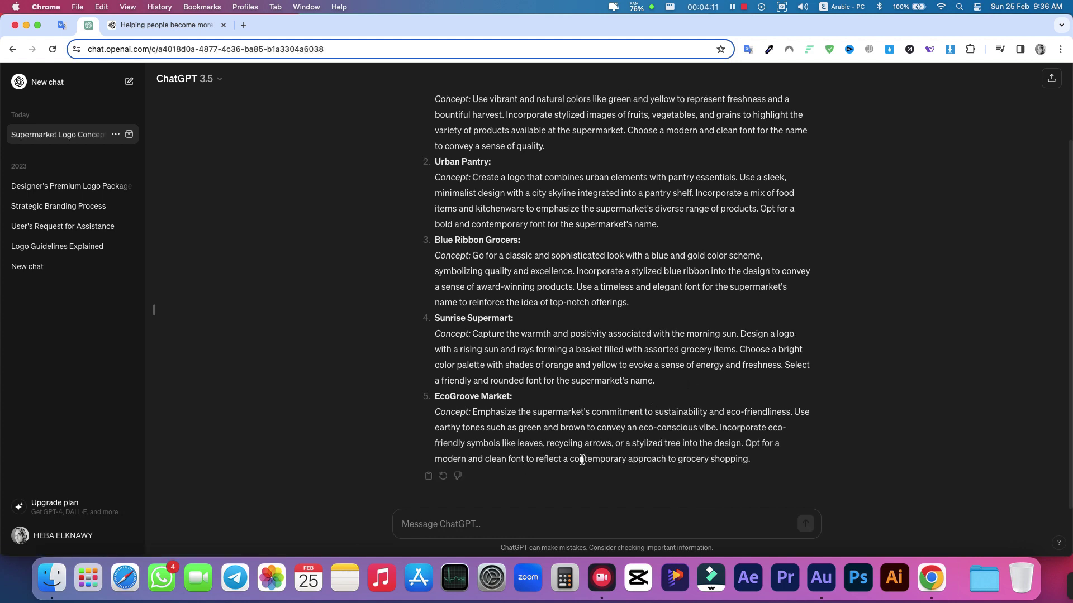
Step: Review the English logo ideas and request their Arabic translation with the message "ترجم الي العربية"
{"action": "scroll", "coordinate": [531, 347], "scroll_direction": "up", "scroll_amount": 5}
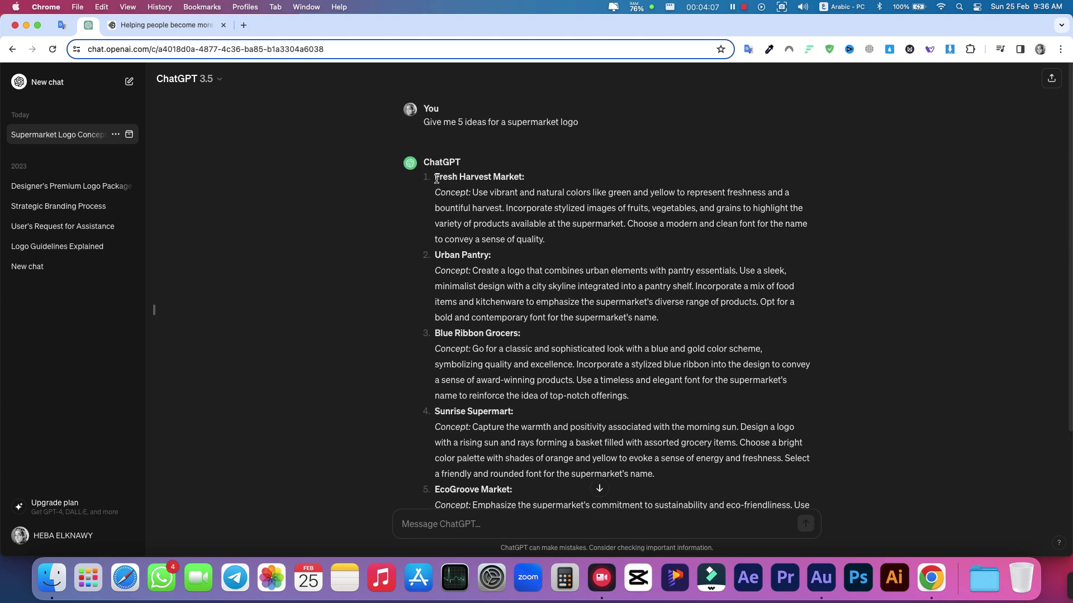
{"action": "left_click_drag", "start_coordinate": [435, 176], "coordinate": [524, 178]}
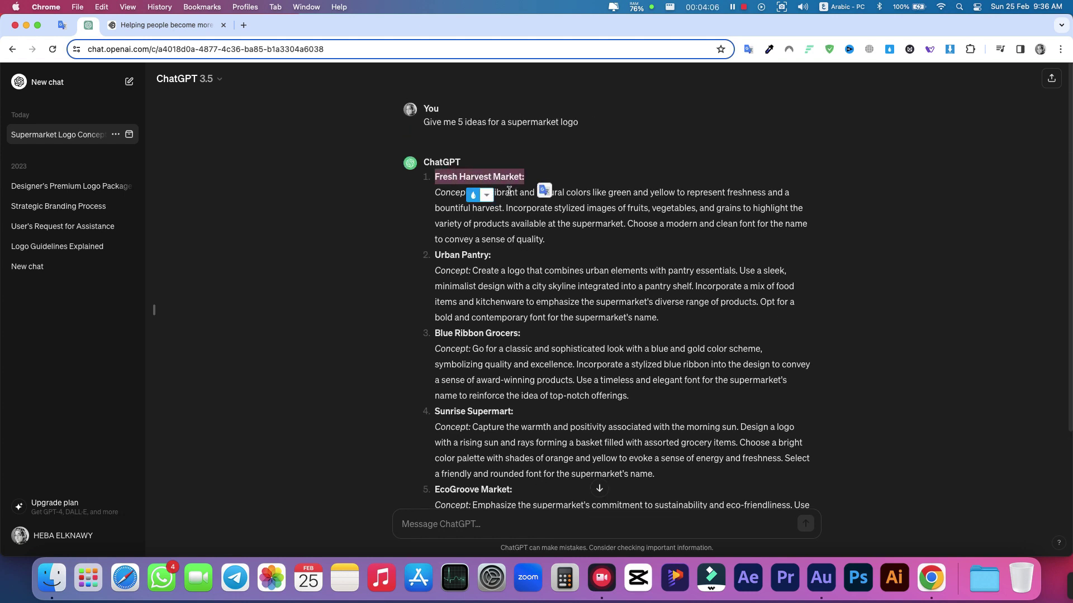
{"action": "left_click", "coordinate": [446, 202]}
{"action": "left_click_drag", "start_coordinate": [440, 194], "coordinate": [465, 193]}
{"action": "left_click", "coordinate": [624, 397]}
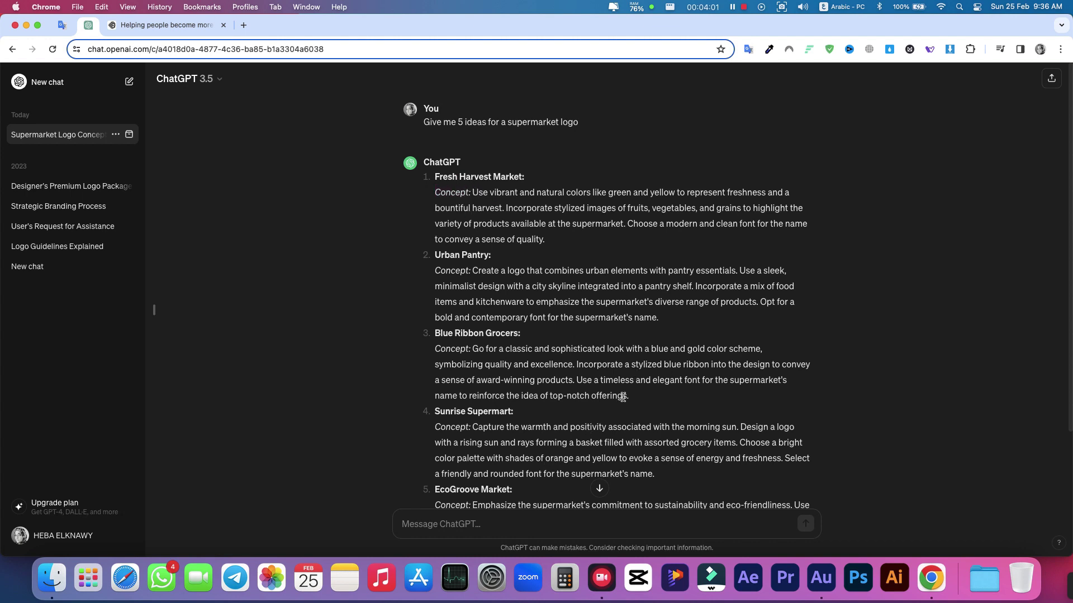
{"action": "scroll", "coordinate": [589, 405], "scroll_direction": "down", "scroll_amount": 2}
{"action": "left_click", "coordinate": [493, 524]}
{"action": "type", "text": "د"}
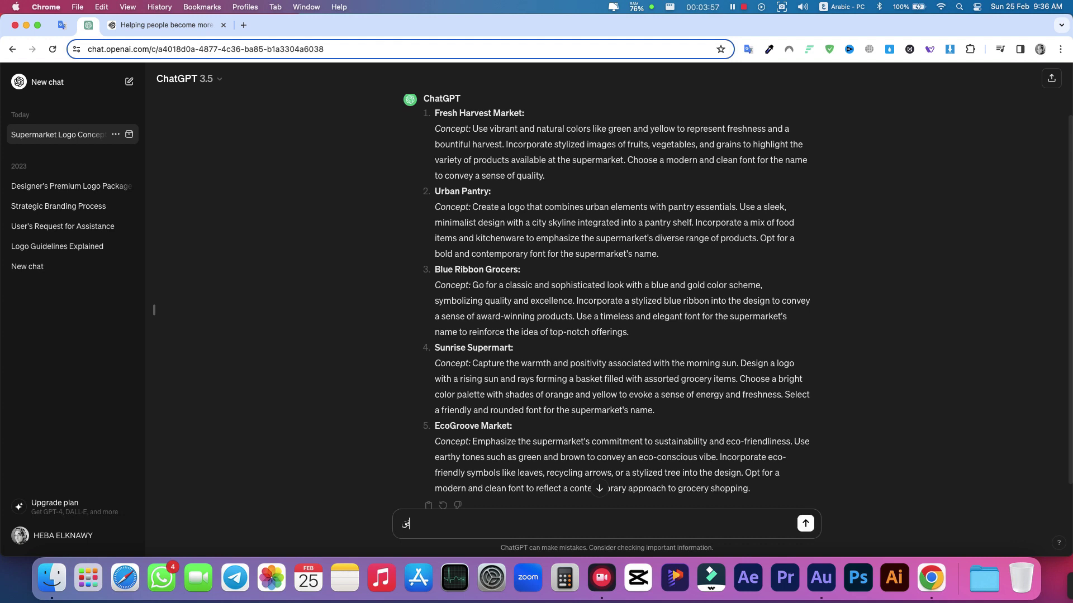
{"action": "key", "text": "BackSpace"}
{"action": "key", "text": "BackSpace"}
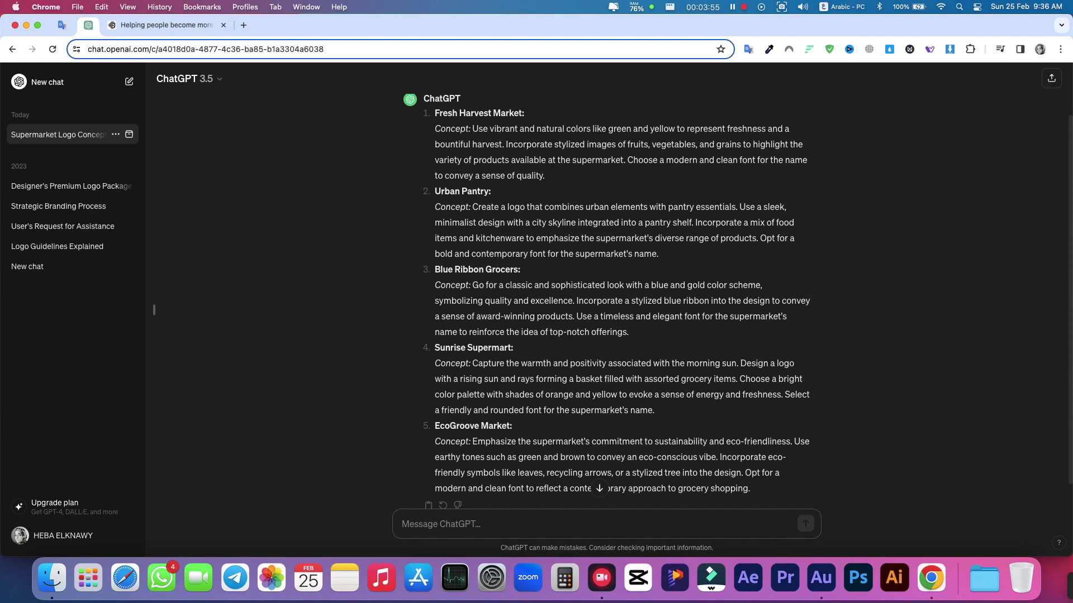
{"action": "type", "text": "ترجم ا"}
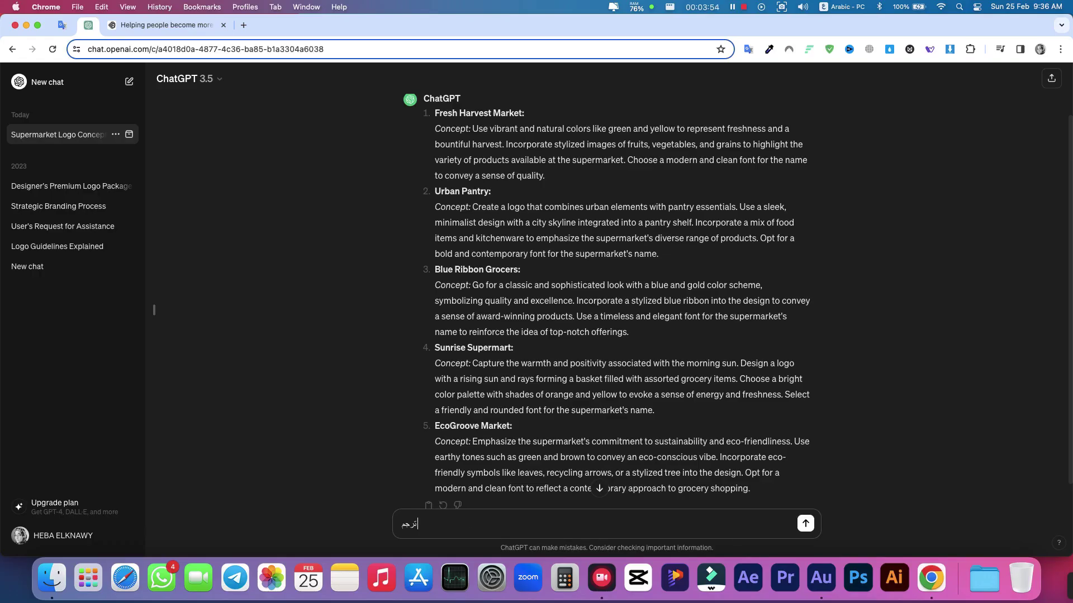
{"action": "type", "text": "لي العربية"}
{"action": "key", "text": "Return"}
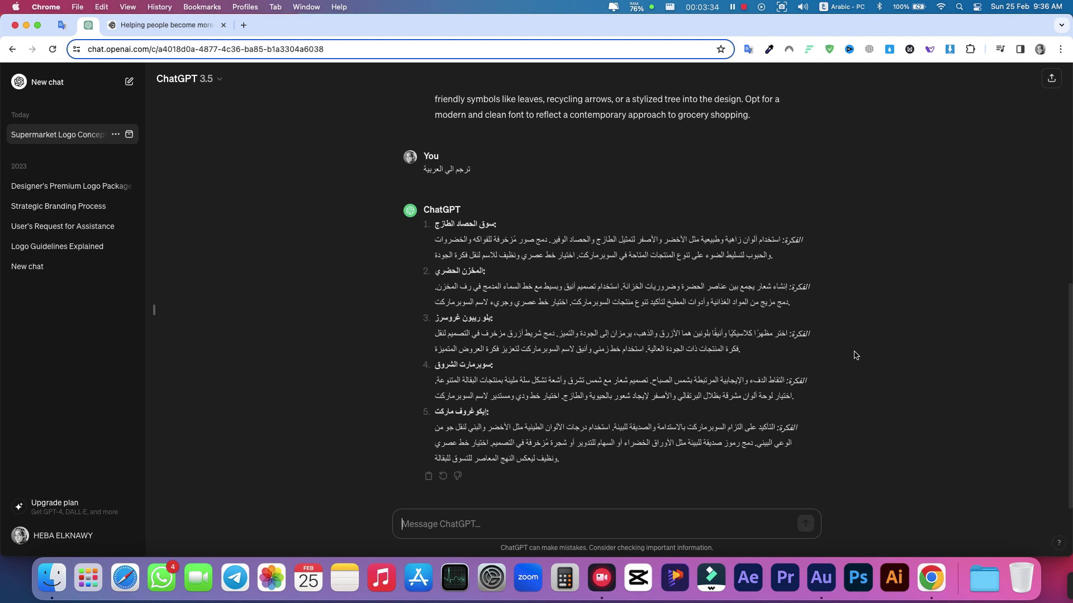
Step: Examine the Arabic translation alongside the original English logo concepts, focusing on the Sunrise Supermart idea
{"action": "scroll", "coordinate": [855, 363], "scroll_direction": "up", "scroll_amount": 2}
{"action": "mouse_move", "coordinate": [788, 237]}
{"action": "left_mouse_down"}
{"action": "mouse_move", "coordinate": [837, 239]}
{"action": "mouse_move", "coordinate": [776, 252]}
{"action": "left_mouse_up"}
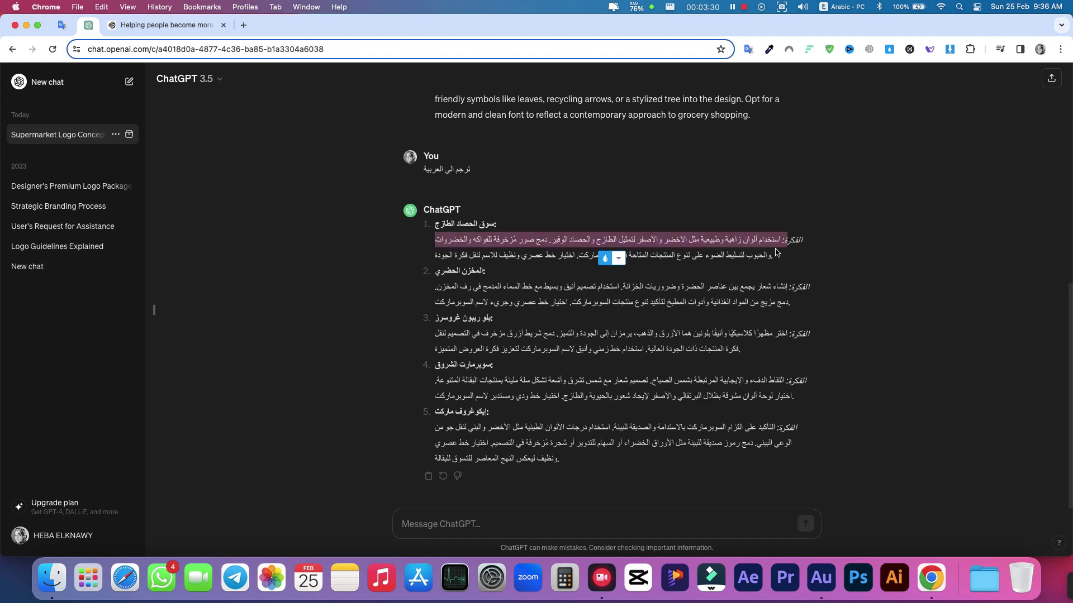
{"action": "left_click", "coordinate": [801, 240]}
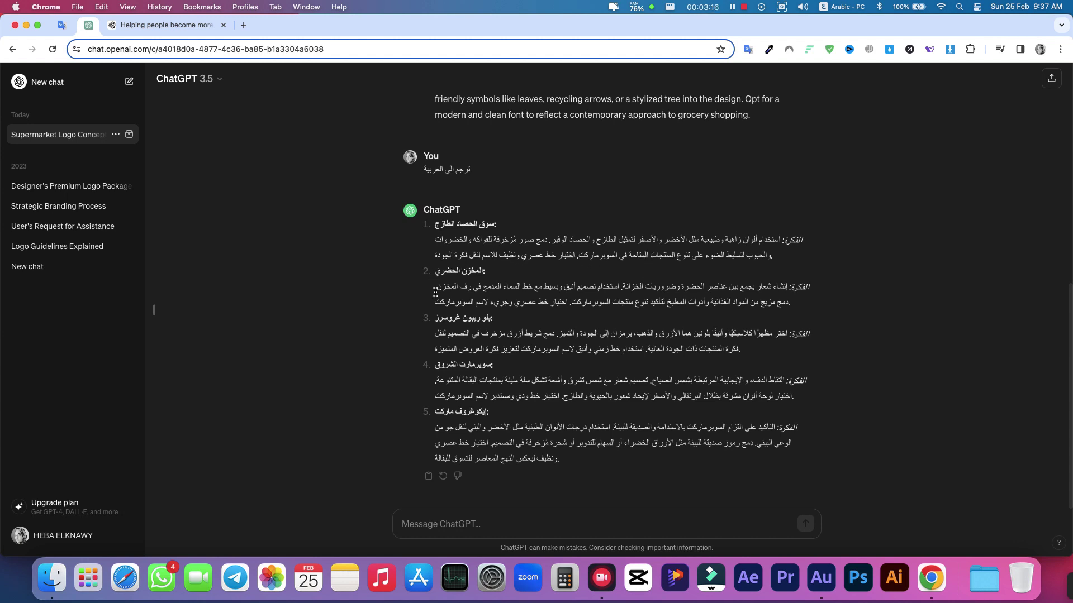
{"action": "scroll", "coordinate": [873, 406], "scroll_direction": "up", "scroll_amount": 1}
{"action": "scroll", "coordinate": [872, 406], "scroll_direction": "up", "scroll_amount": 10}
{"action": "scroll", "coordinate": [855, 413], "scroll_direction": "up", "scroll_amount": 2}
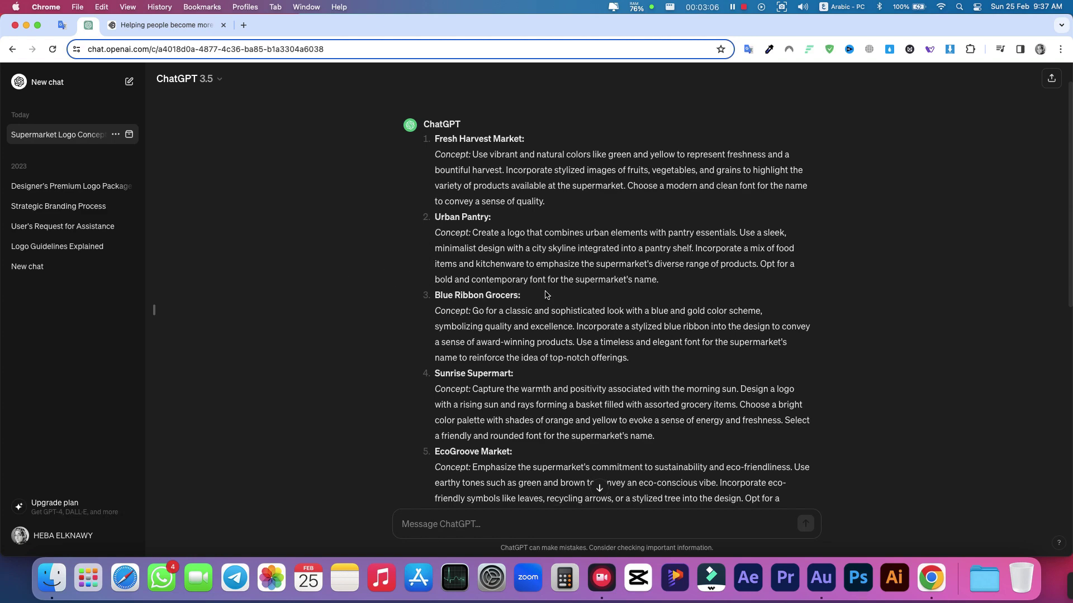
{"action": "scroll", "coordinate": [565, 337], "scroll_direction": "down", "scroll_amount": 5}
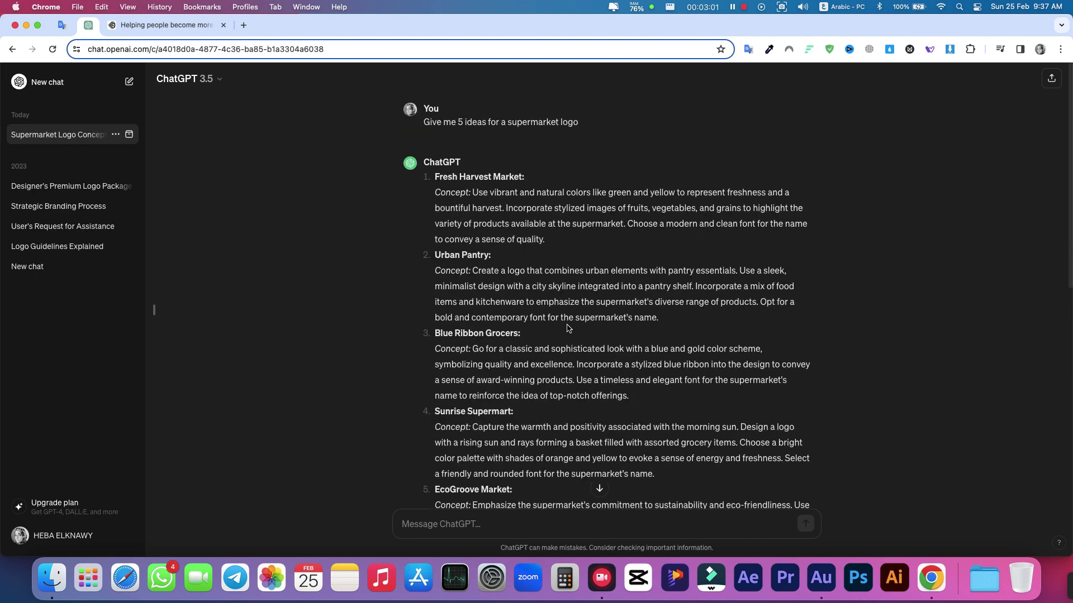
{"action": "scroll", "coordinate": [567, 328], "scroll_direction": "down", "scroll_amount": 4}
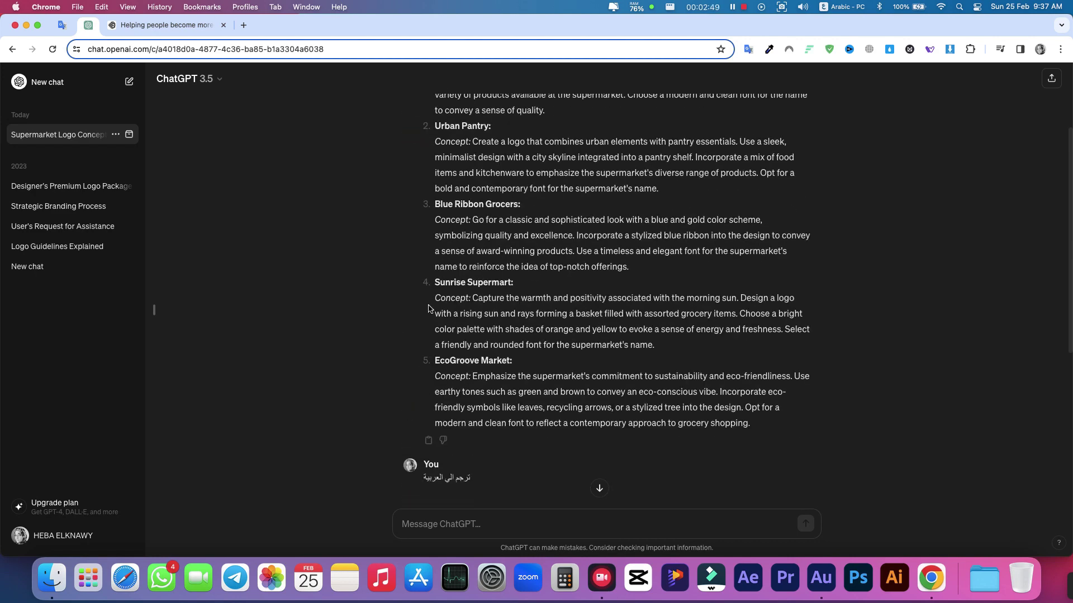
{"action": "scroll", "coordinate": [460, 317], "scroll_direction": "up", "scroll_amount": 1}
{"action": "left_click_drag", "start_coordinate": [435, 288], "coordinate": [511, 292]}
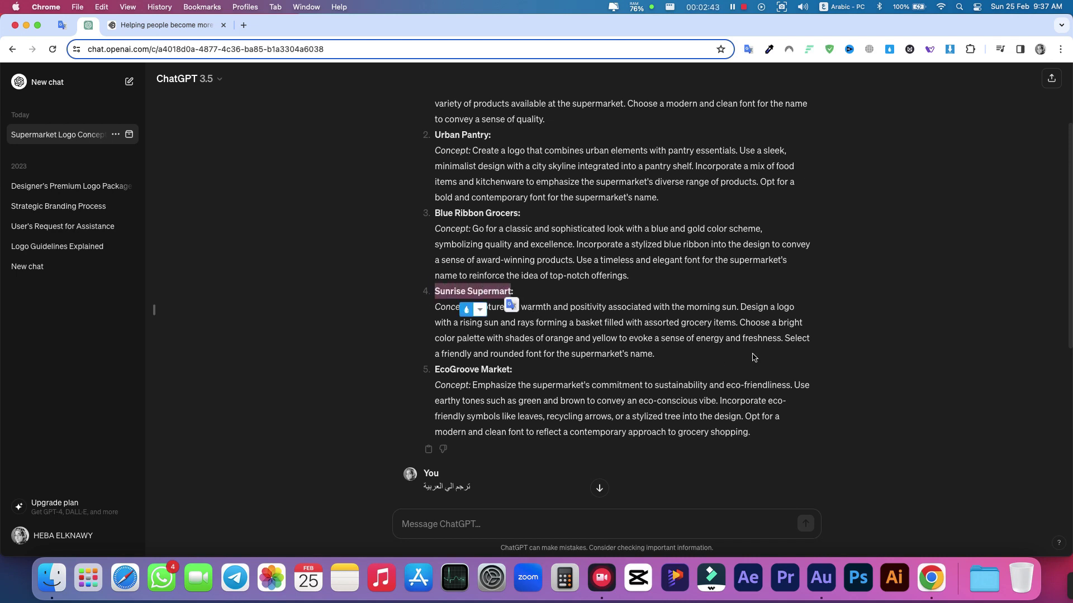
{"action": "scroll", "coordinate": [782, 335], "scroll_direction": "down", "scroll_amount": 3}
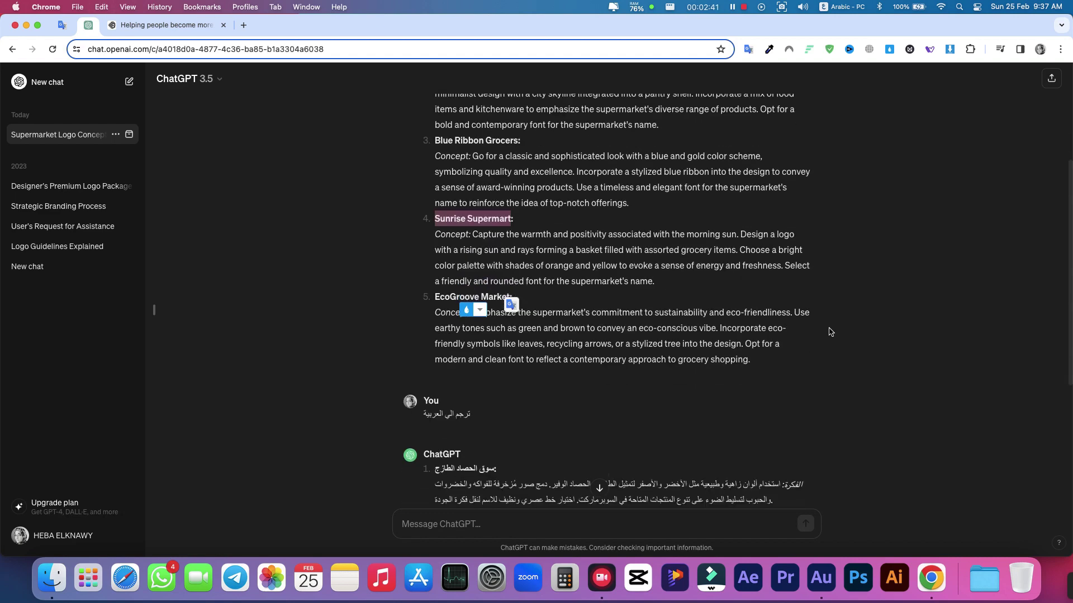
{"action": "scroll", "coordinate": [825, 329], "scroll_direction": "down", "scroll_amount": 8}
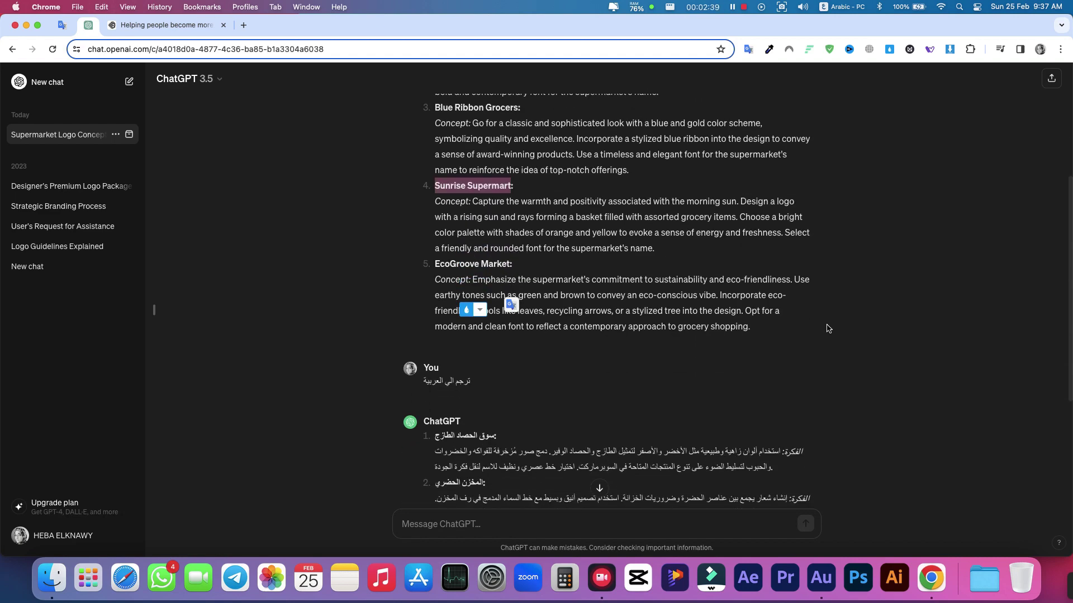
{"action": "scroll", "coordinate": [828, 328], "scroll_direction": "down", "scroll_amount": 1}
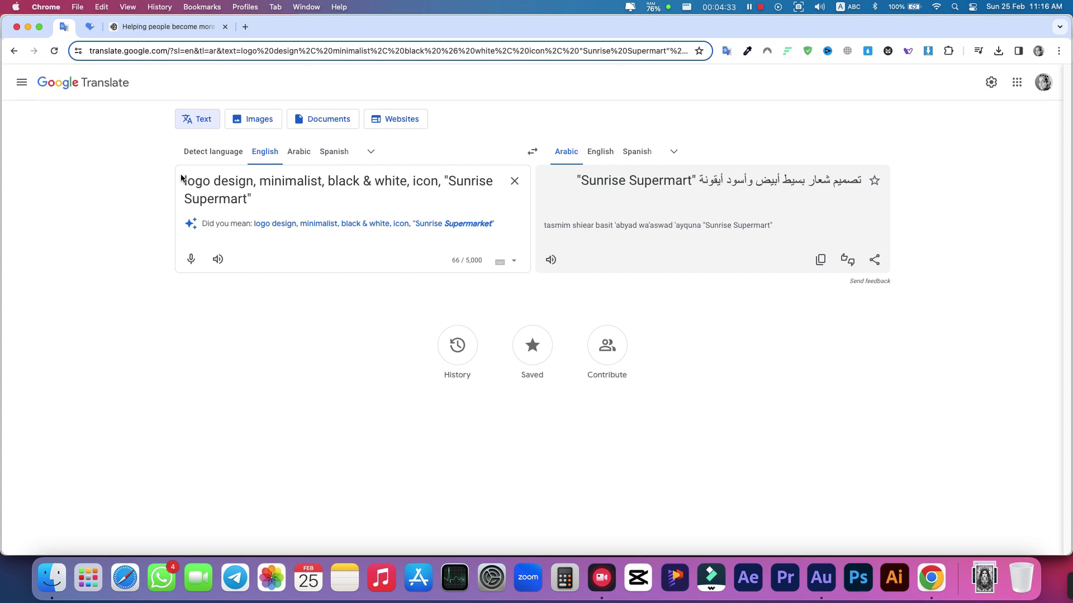
Step: Review and copy the whole English prompt "logo design, minimalist, black & white, icon, "Sunrise Supermart"" in Google Translate
{"action": "left_click_drag", "start_coordinate": [251, 177], "coordinate": [150, 180]}
{"action": "left_click", "coordinate": [290, 180]}
{"action": "left_click_drag", "start_coordinate": [448, 180], "coordinate": [507, 209]}
{"action": "left_click", "coordinate": [211, 184]}
{"action": "key", "text": "super+a"}
{"action": "right_click", "coordinate": [197, 182]}
{"action": "left_click", "coordinate": [221, 277]}
Step: Switch to Ideogram, paste the copied logo prompt as the image description, choose the 1:1 ratio and generate the images
{"action": "left_click", "coordinate": [177, 26]}
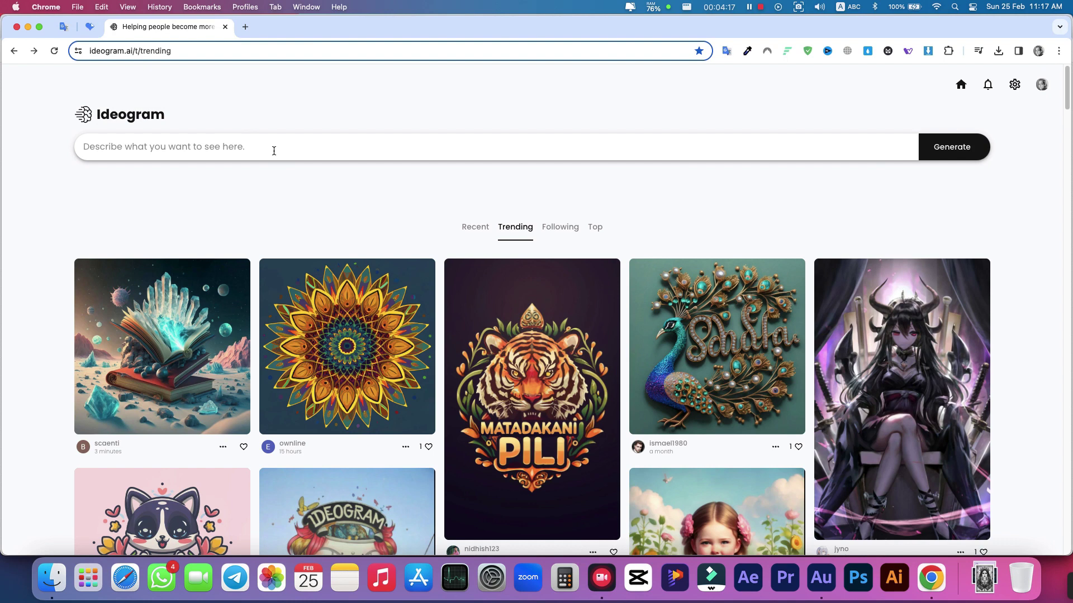
{"action": "left_click", "coordinate": [274, 152]}
{"action": "right_click", "coordinate": [271, 150]}
{"action": "left_click", "coordinate": [283, 228]}
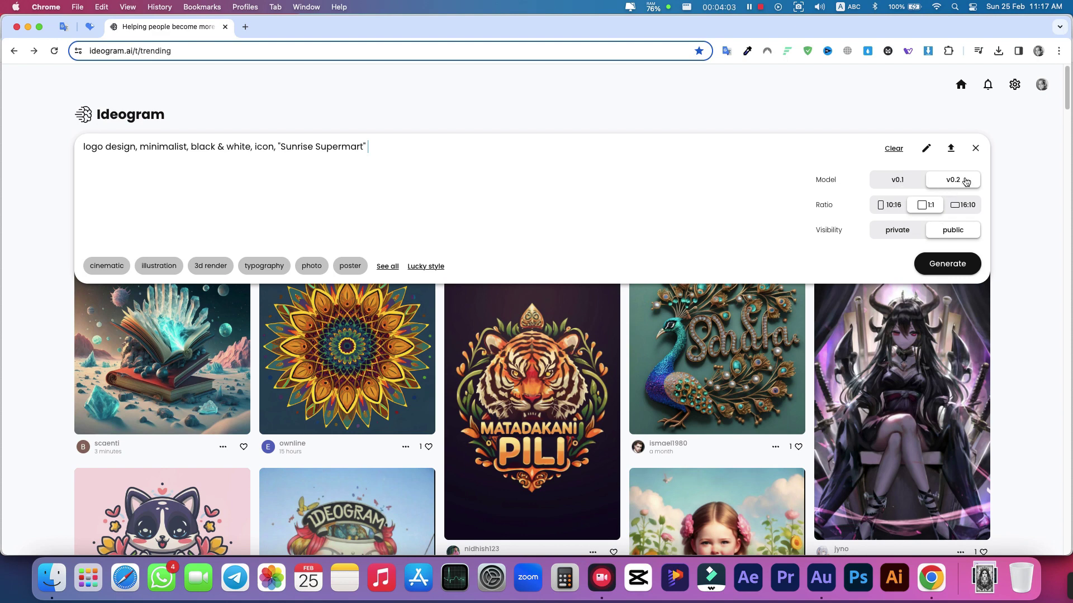
{"action": "left_click", "coordinate": [935, 209]}
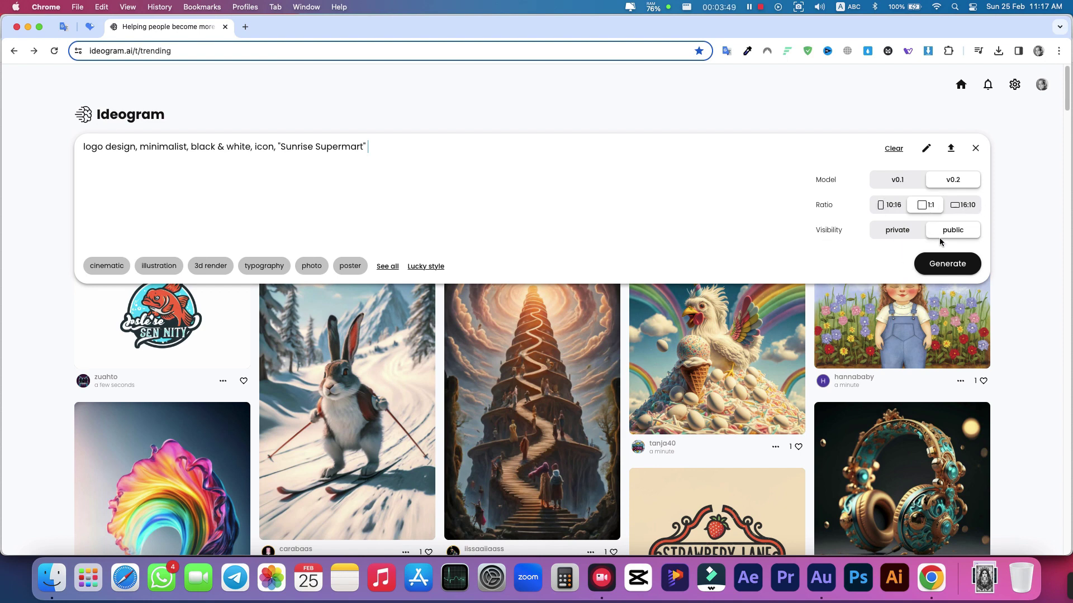
{"action": "left_click", "coordinate": [950, 263]}
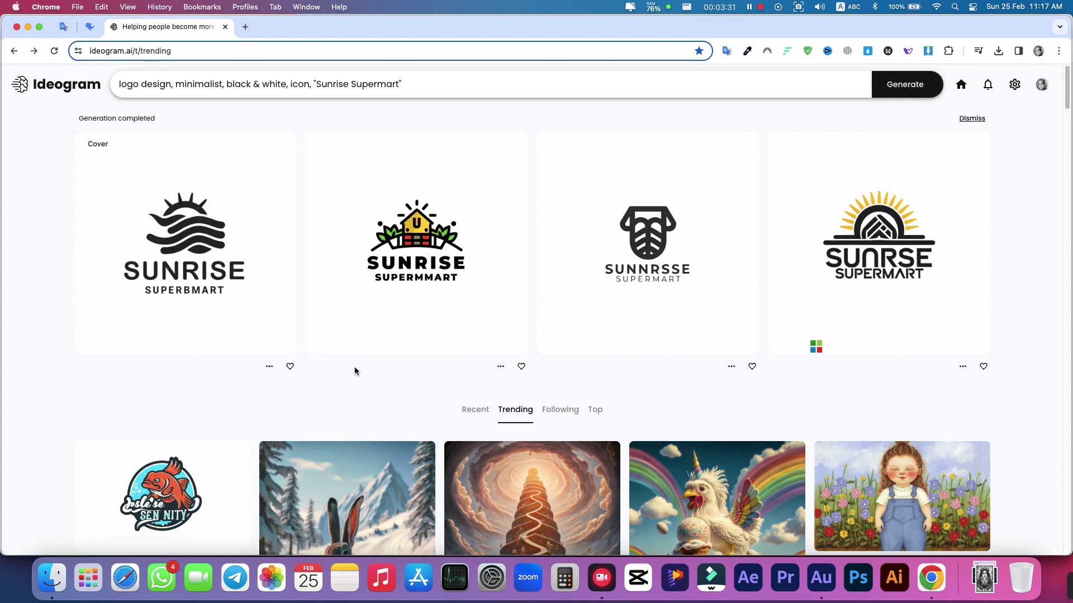
Step: Open the generated Sunrise logo with the yellow house and green leaves, and download it
{"action": "left_click", "coordinate": [397, 238]}
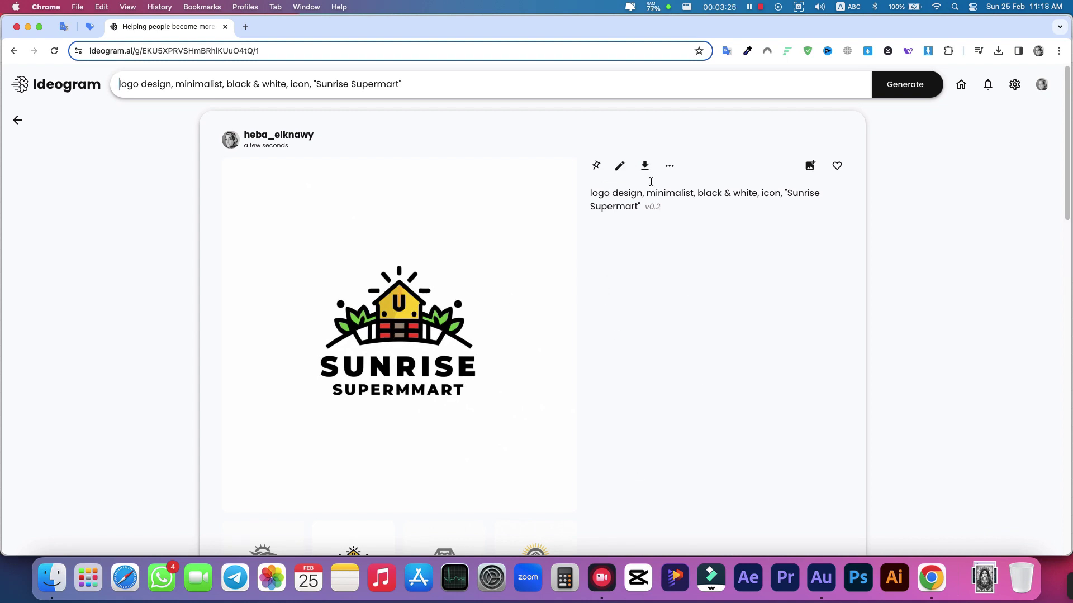
{"action": "left_click", "coordinate": [645, 168]}
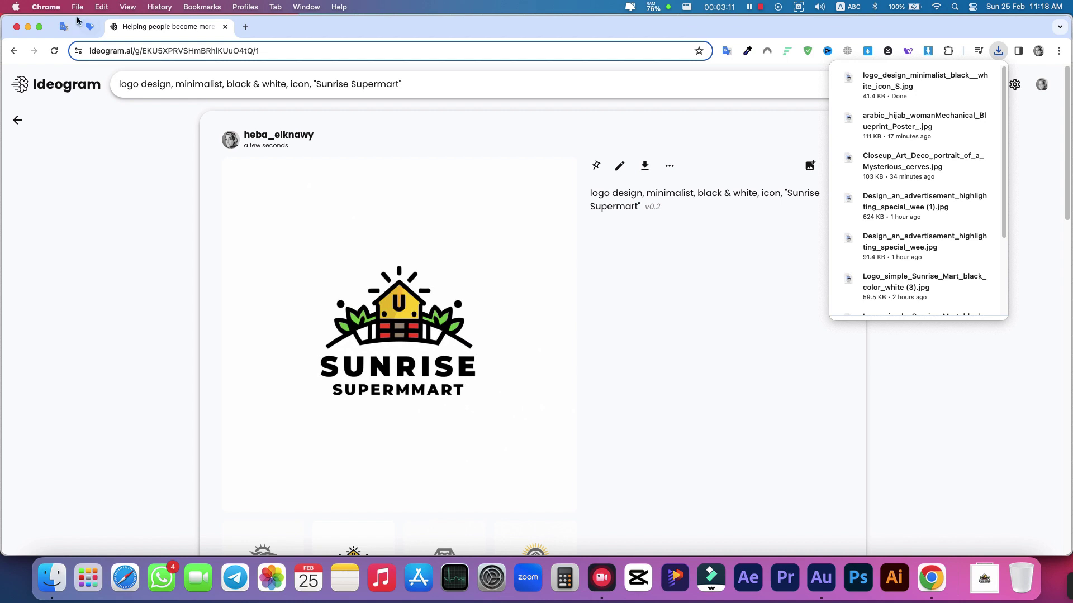
Step: Switch to iLoveIMG, open the Upscale Image tool and load logo_design_minimalist_black__white_icon_S.jpg from Downloads
{"action": "left_click", "coordinate": [89, 26]}
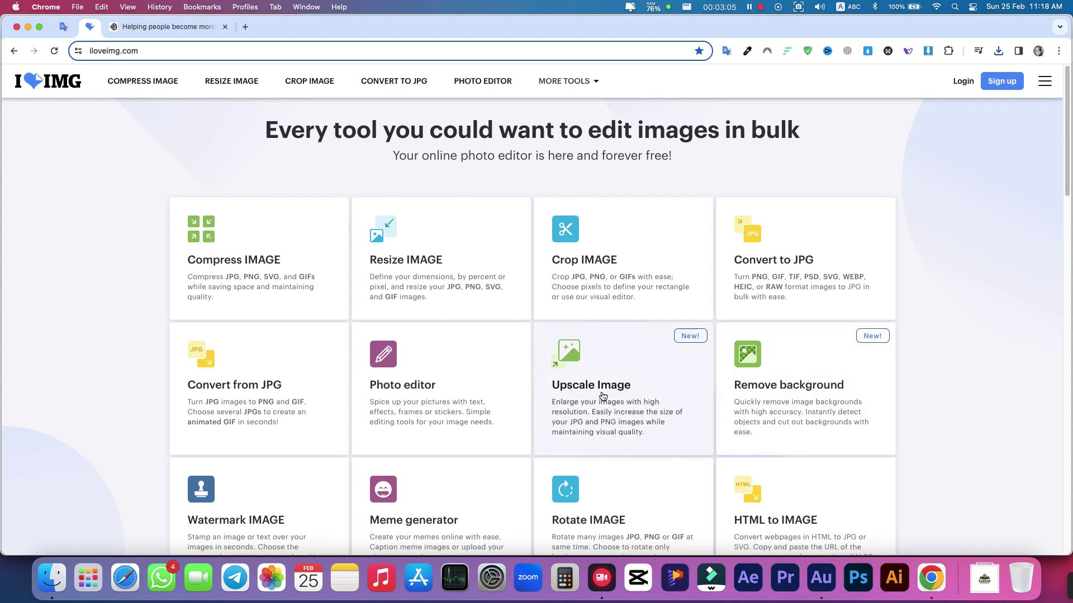
{"action": "left_click", "coordinate": [602, 393]}
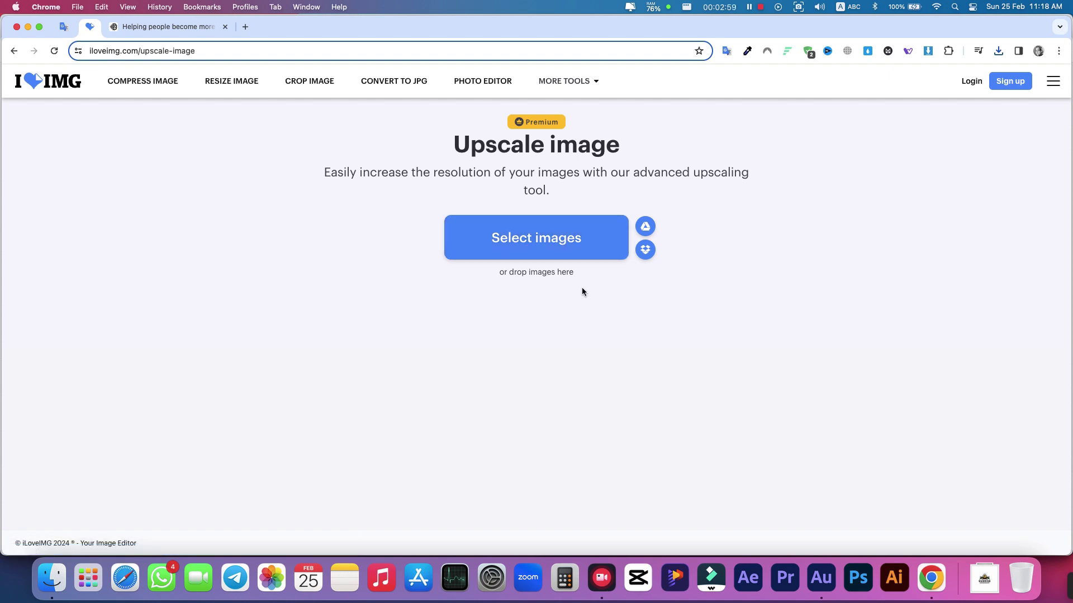
{"action": "left_click", "coordinate": [602, 338]}
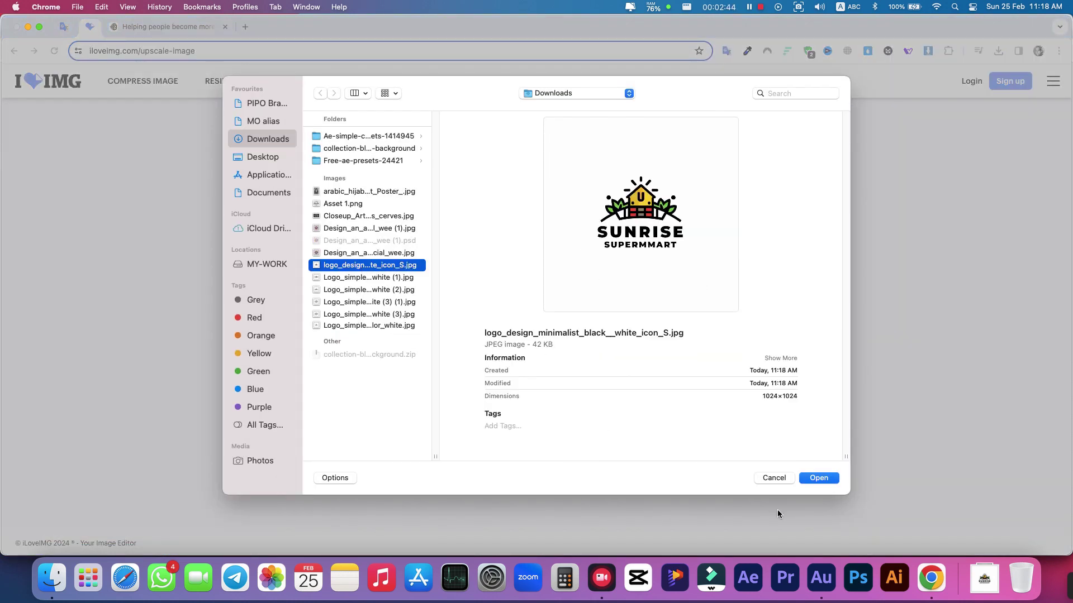
{"action": "left_click", "coordinate": [822, 479]}
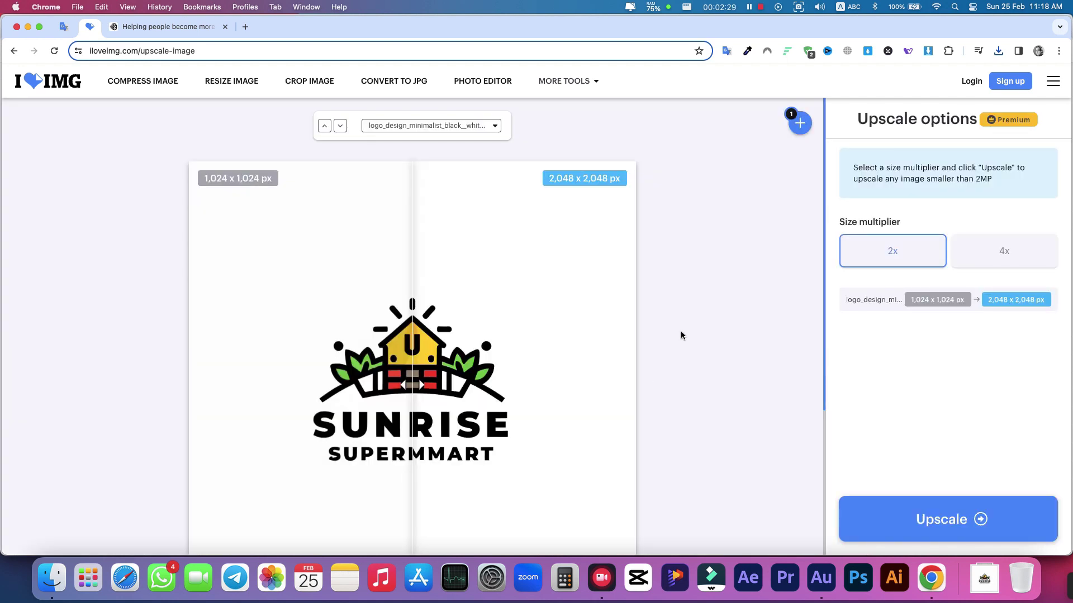
Step: Upscale the logo with the 4x size multiplier and download the upscaled image
{"action": "left_click", "coordinate": [1006, 257]}
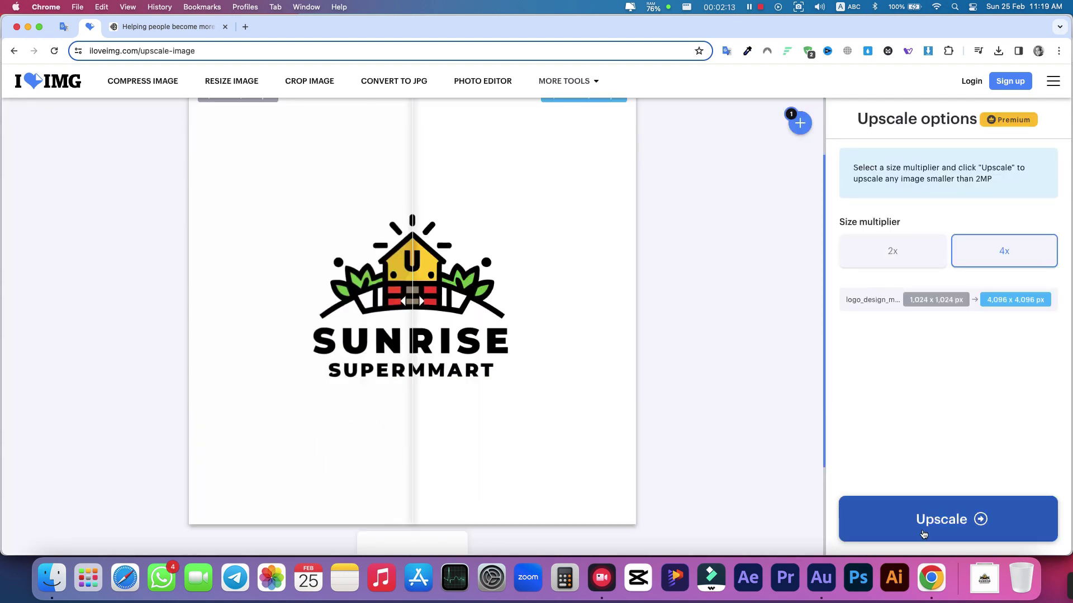
{"action": "left_click", "coordinate": [951, 528]}
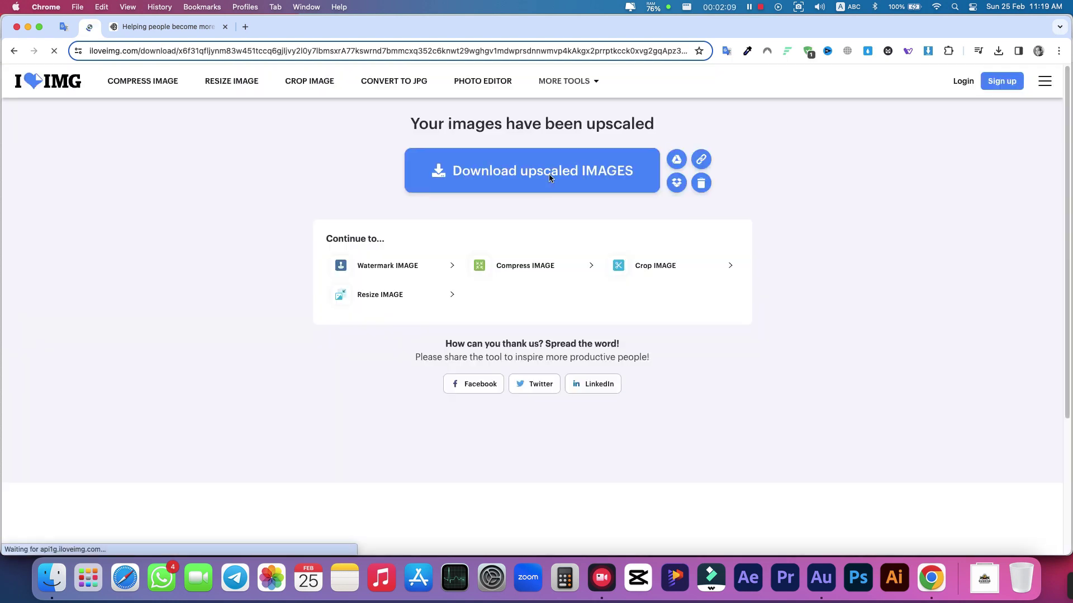
{"action": "left_click", "coordinate": [549, 173]}
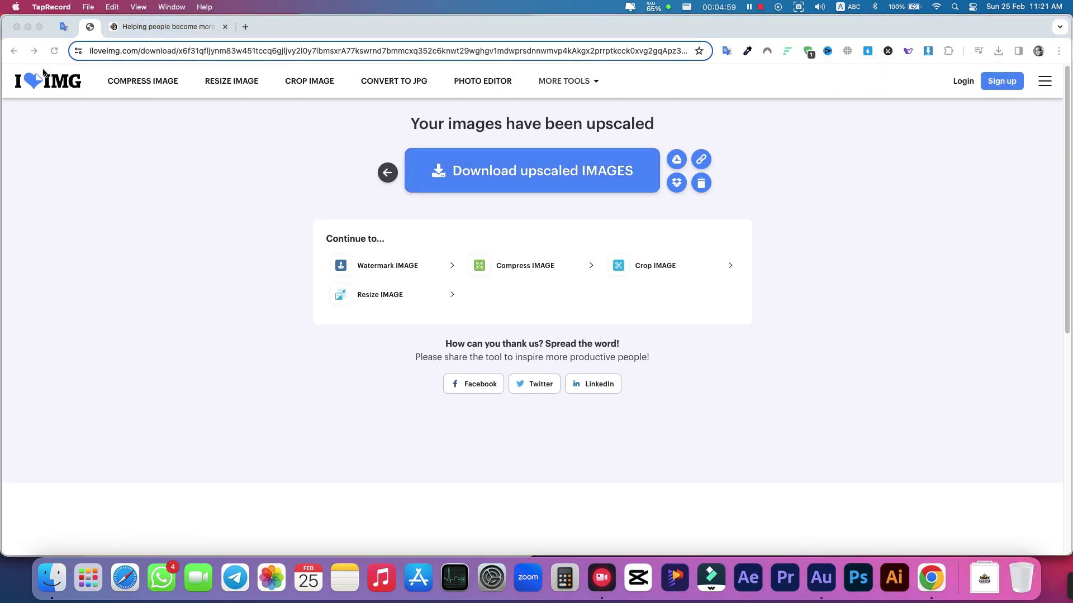
Step: Open iLoveIMG's Remove background tool and load the 4096×4096 logo file logo_design_minimalist_black__white_icon_S (1).jpg
{"action": "left_click", "coordinate": [44, 79]}
{"action": "left_click", "coordinate": [47, 83]}
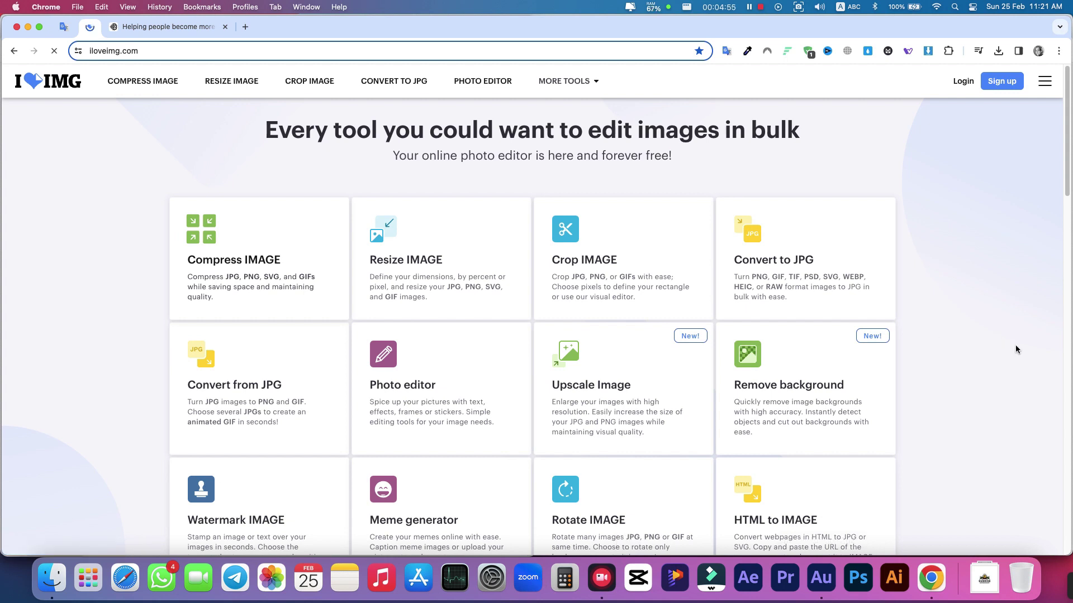
{"action": "left_click", "coordinate": [793, 384]}
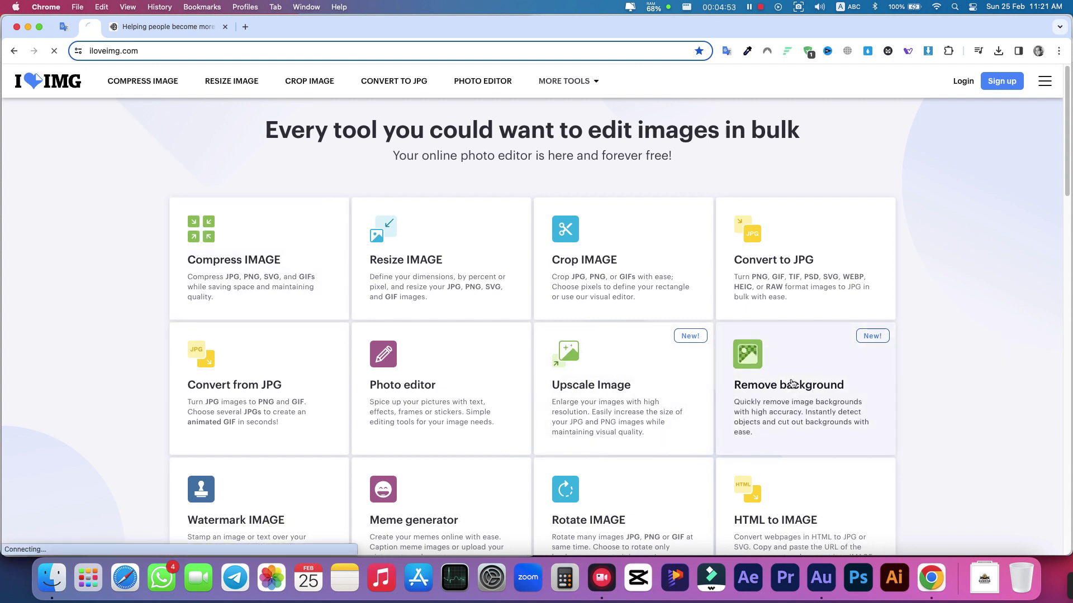
{"action": "left_click", "coordinate": [518, 237]}
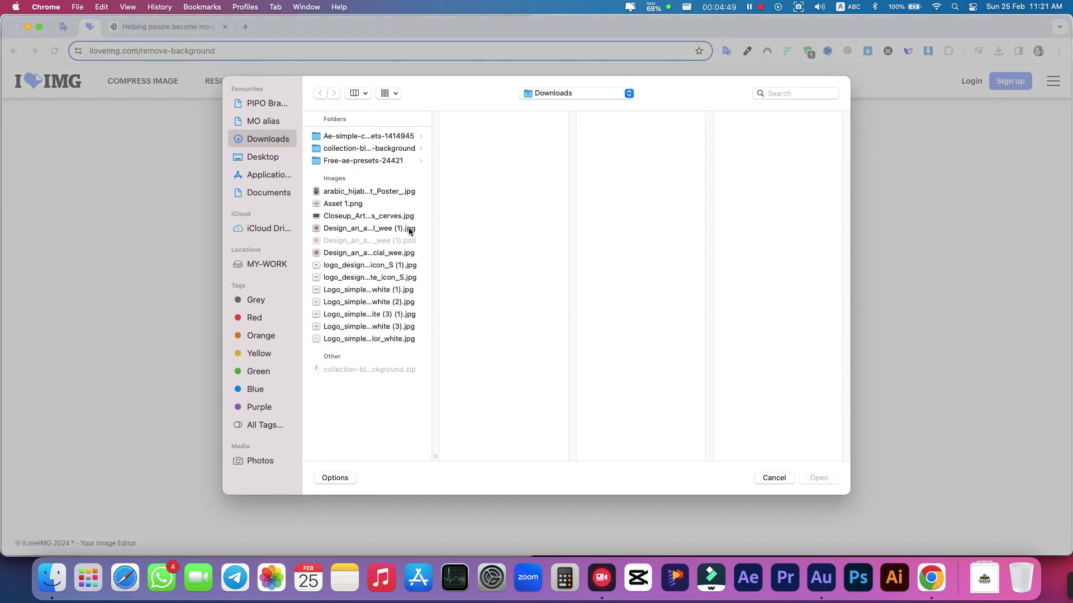
{"action": "left_click", "coordinate": [408, 233]}
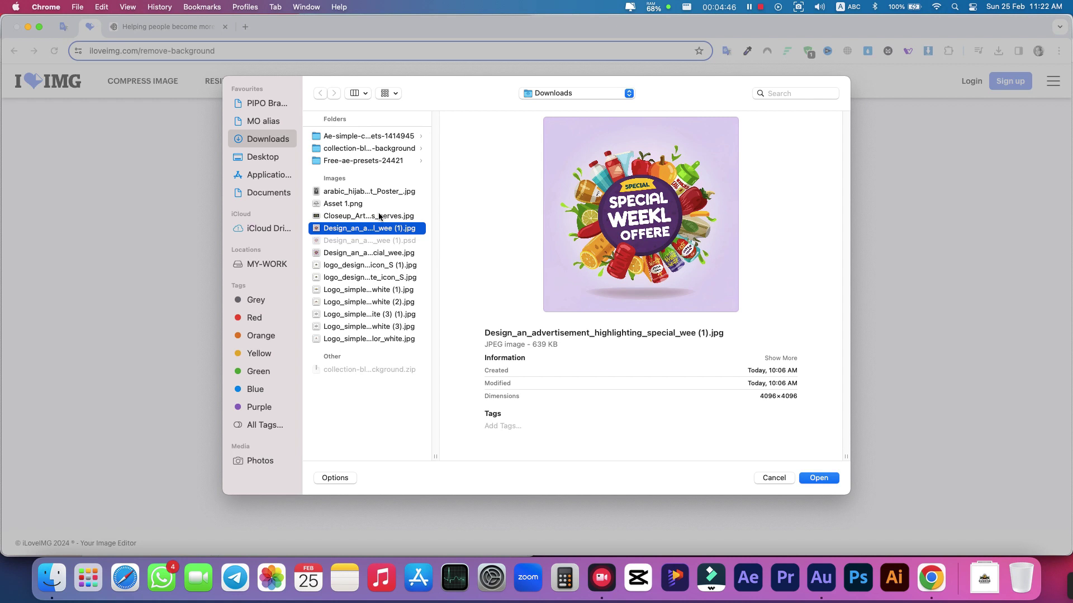
{"action": "left_click", "coordinate": [379, 217]}
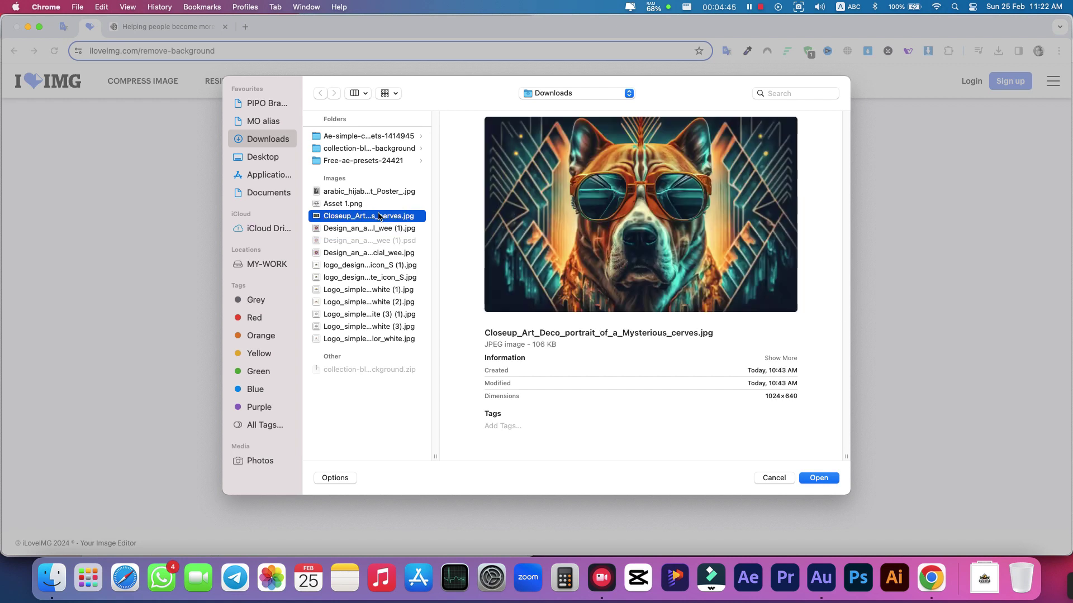
{"action": "left_click", "coordinate": [380, 266]}
{"action": "left_click", "coordinate": [383, 279]}
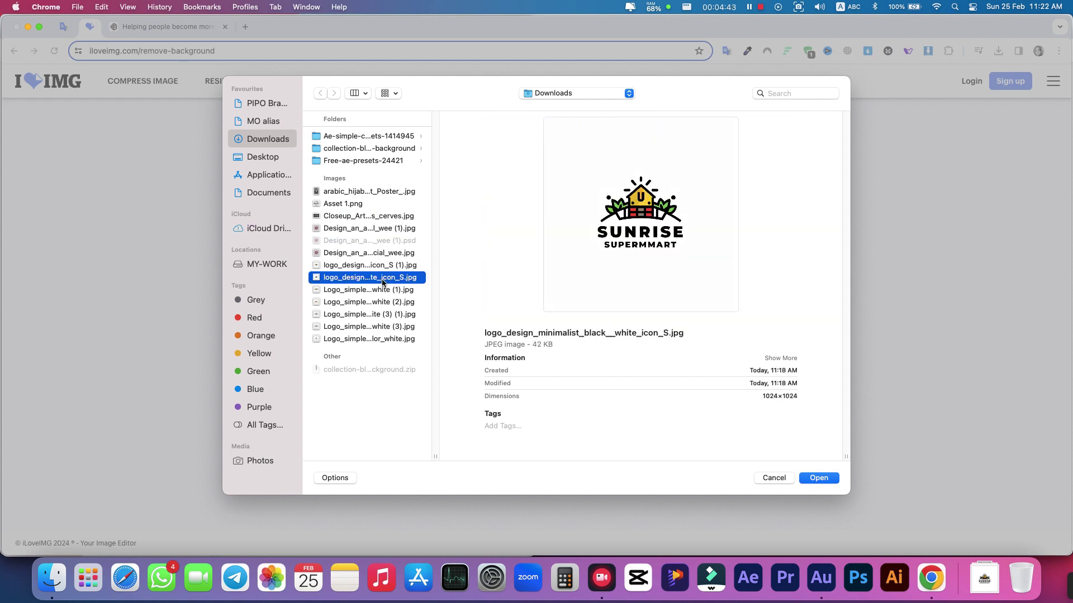
{"action": "left_click", "coordinate": [385, 266]}
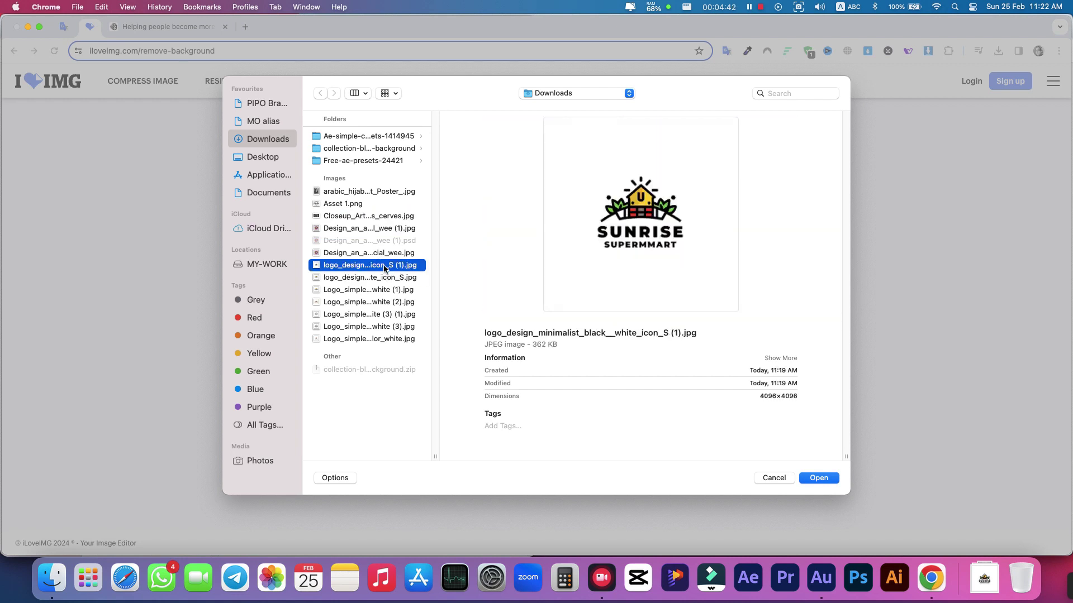
{"action": "left_click", "coordinate": [804, 479]}
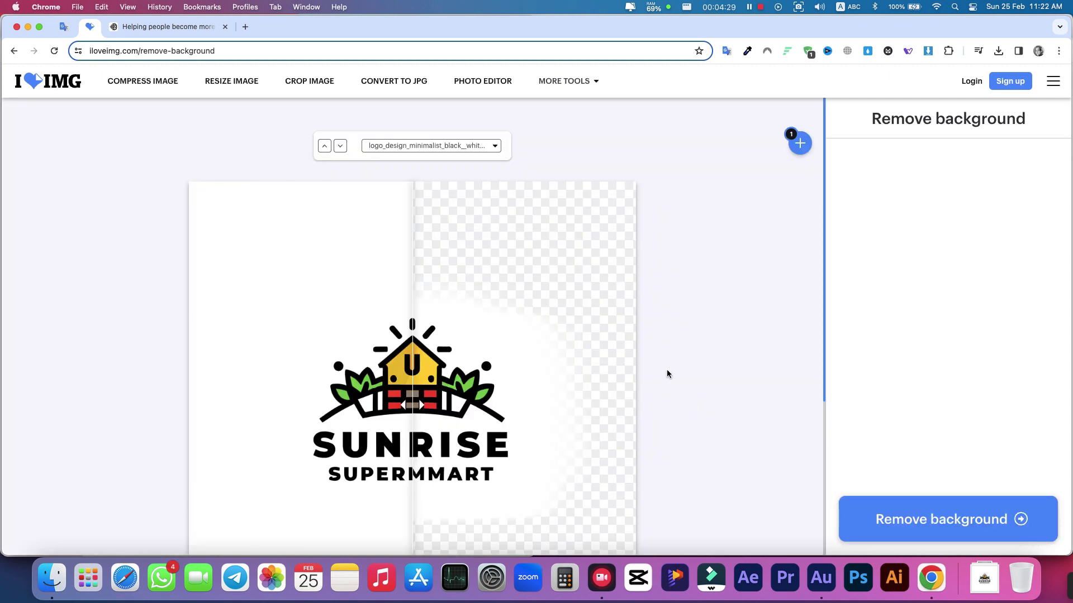
Step: Compare the original logo with the background-removal preview by sliding the divider across the whole image
{"action": "scroll", "coordinate": [486, 342], "scroll_direction": "down", "scroll_amount": 2}
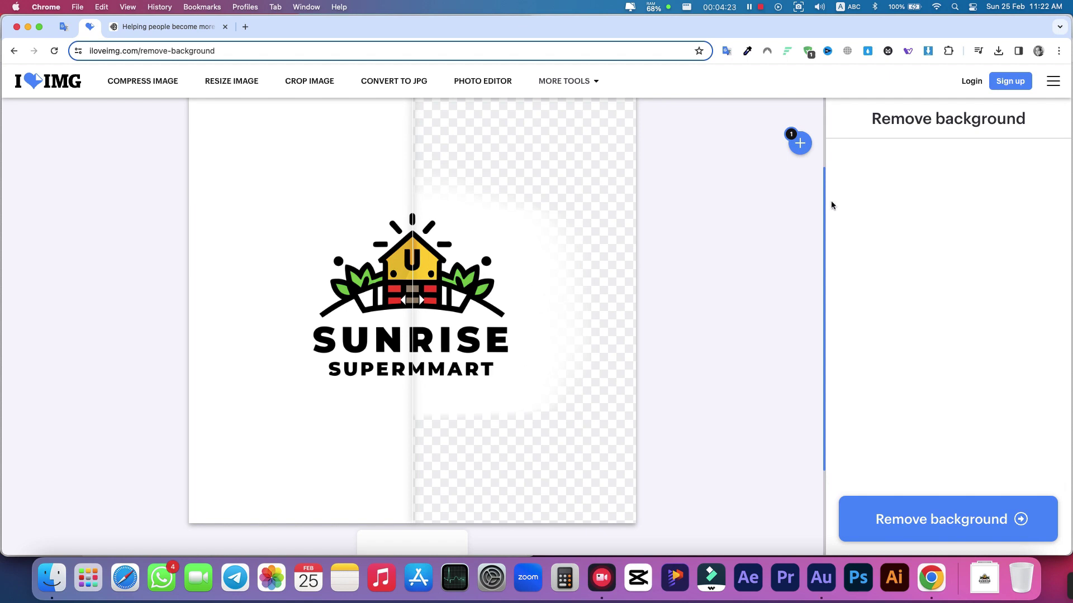
{"action": "mouse_move", "coordinate": [790, 134]}
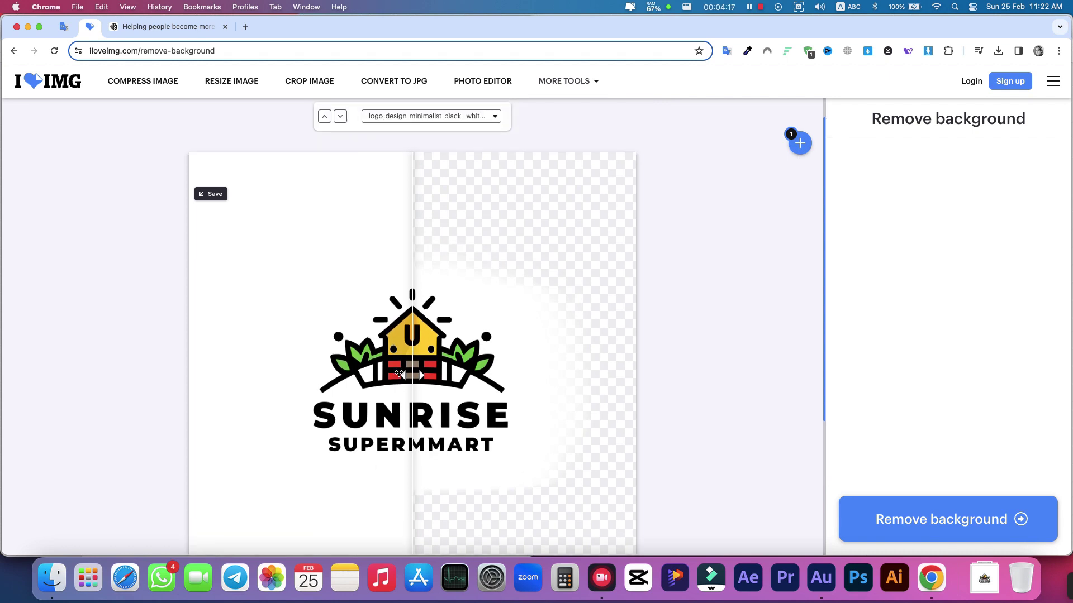
{"action": "left_click_drag", "start_coordinate": [413, 377], "coordinate": [597, 366]}
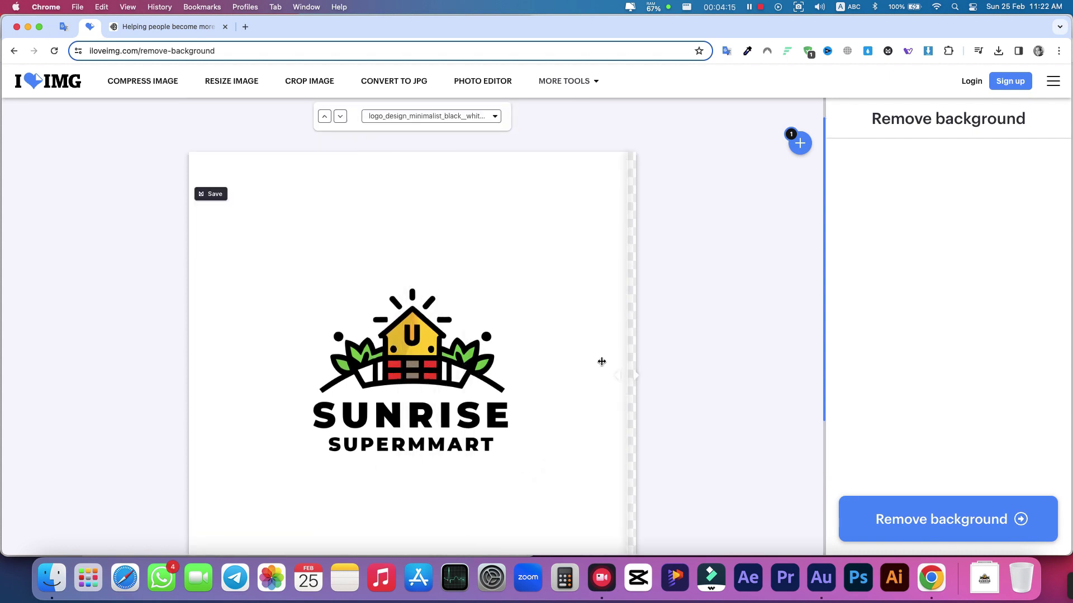
{"action": "left_click_drag", "start_coordinate": [601, 362], "coordinate": [77, 371]}
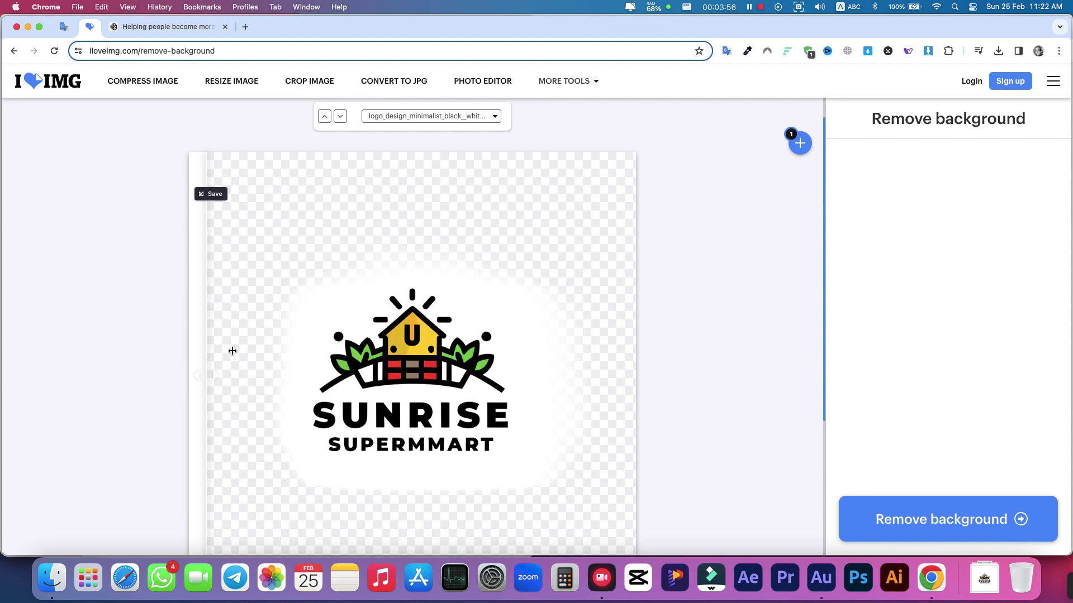
Step: Switch to Finder and open logo_design_minimalist_black__white_icon_S (1).jpg from Downloads in Photoshop
{"action": "left_click", "coordinate": [55, 591]}
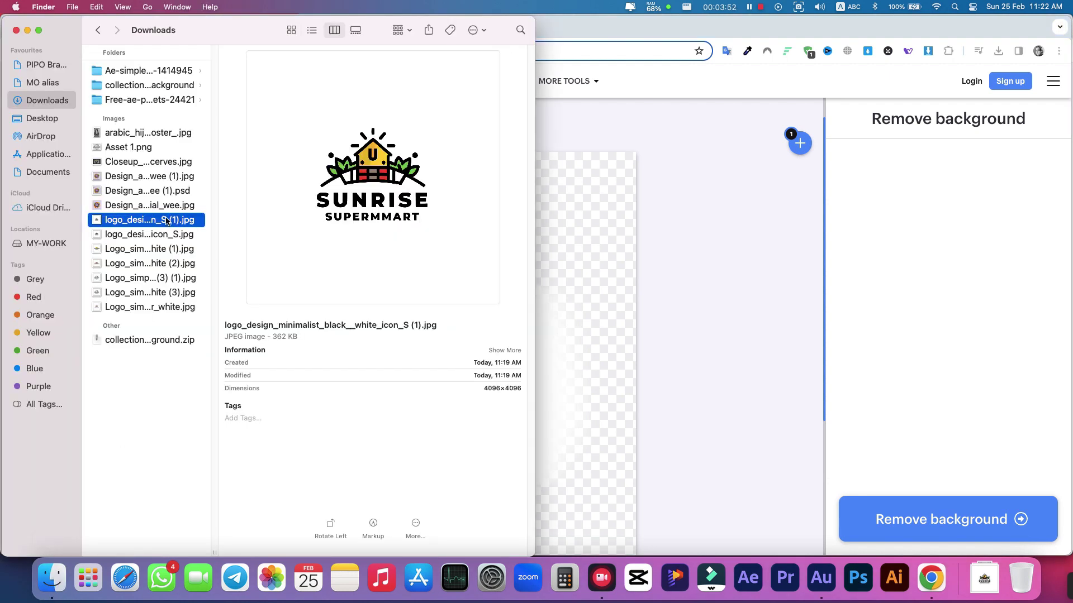
{"action": "right_click", "coordinate": [166, 221]}
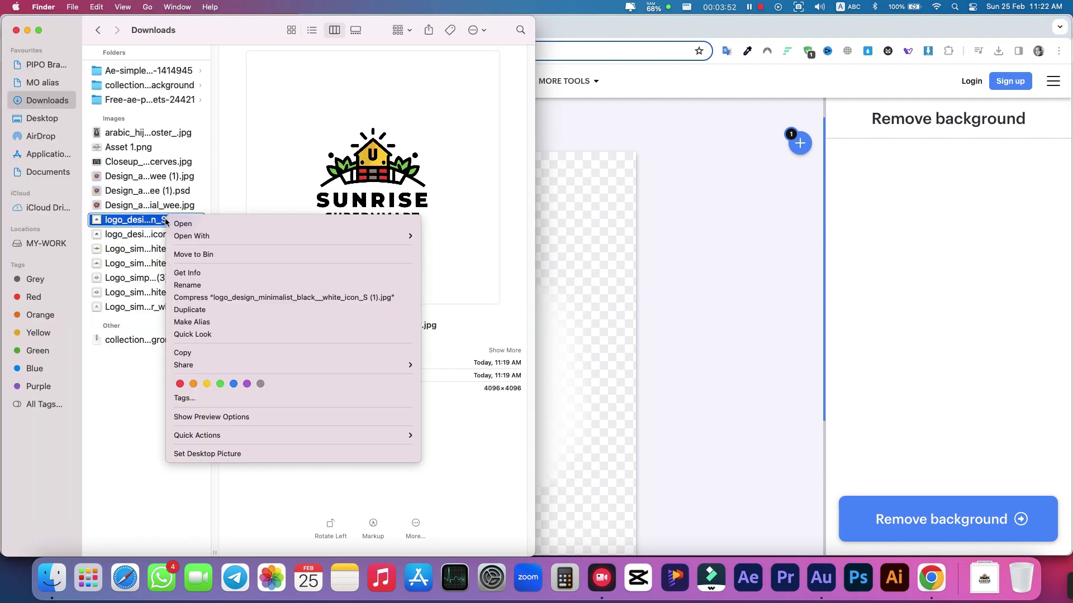
{"action": "mouse_move", "coordinate": [268, 236]}
{"action": "left_click", "coordinate": [447, 266]}
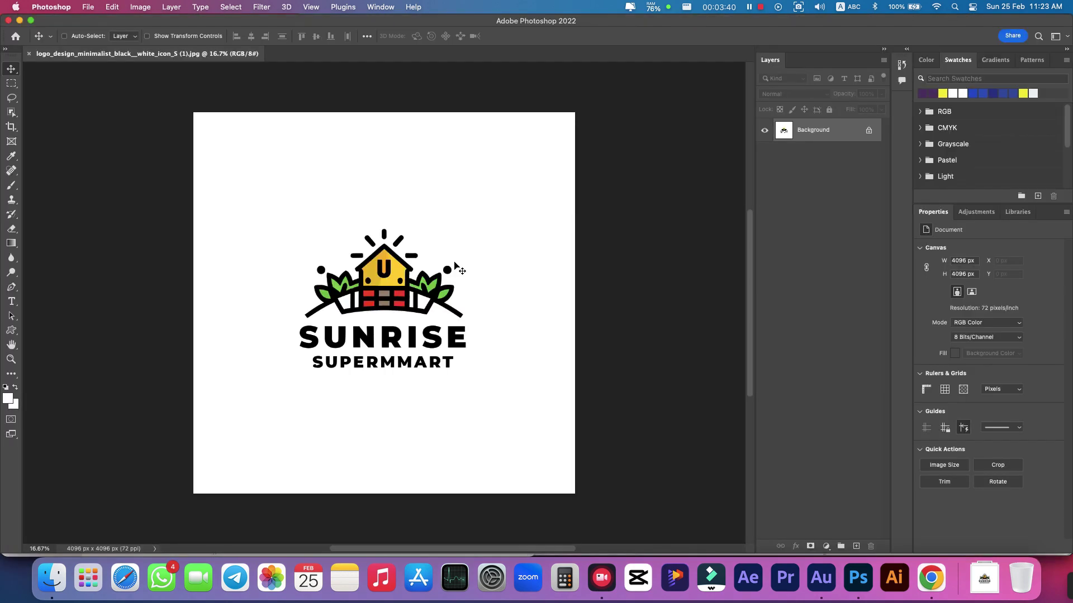
Step: Unlock the background layer, select the white area around the logo with the Magic Wand and delete it
{"action": "left_click", "coordinate": [869, 130]}
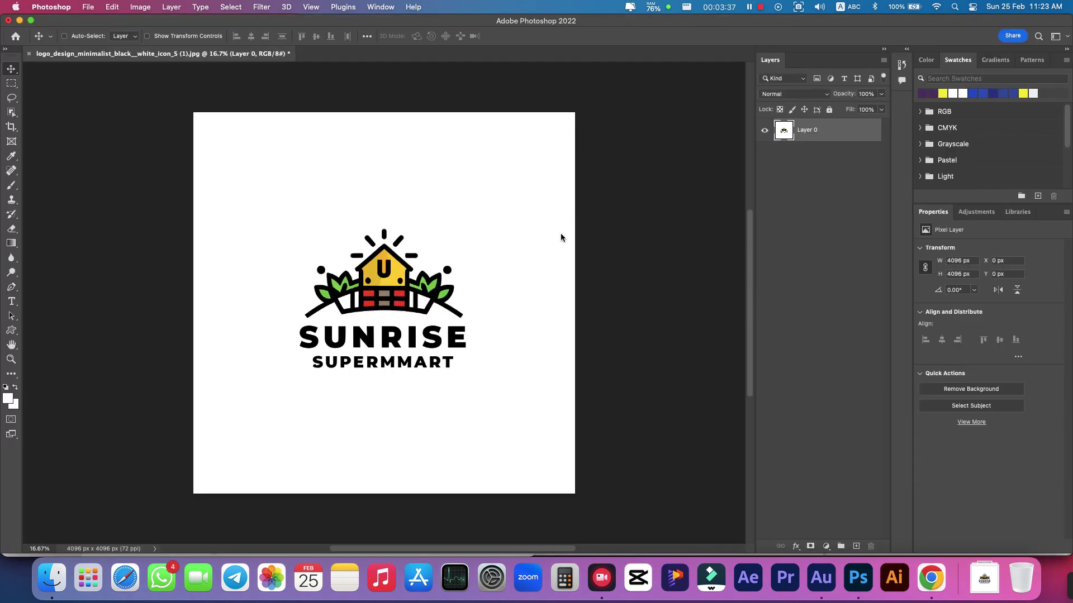
{"action": "left_click", "coordinate": [11, 113]}
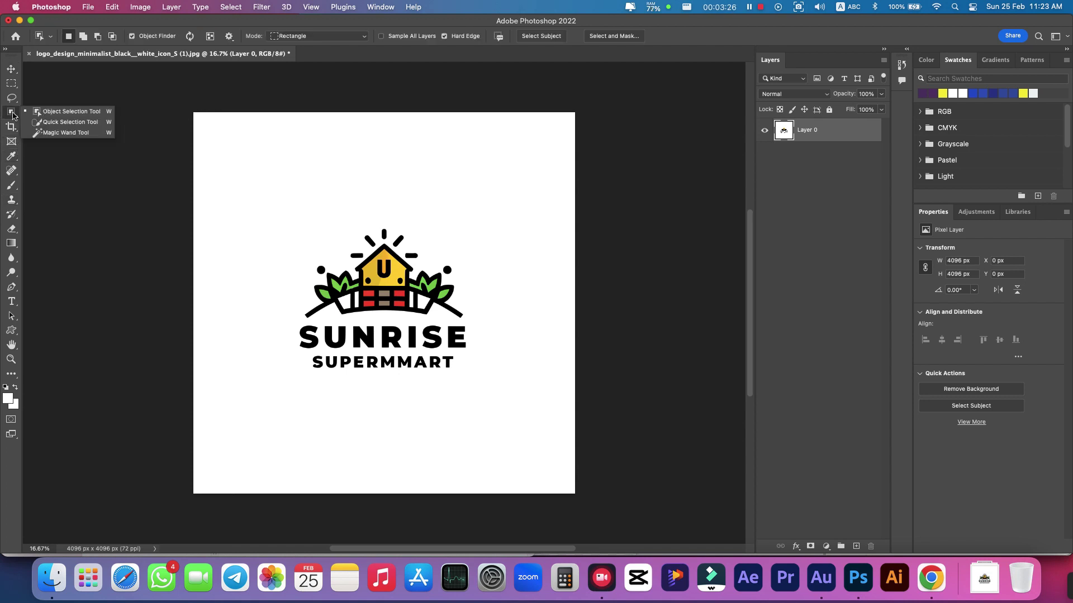
{"action": "left_click", "coordinate": [65, 134]}
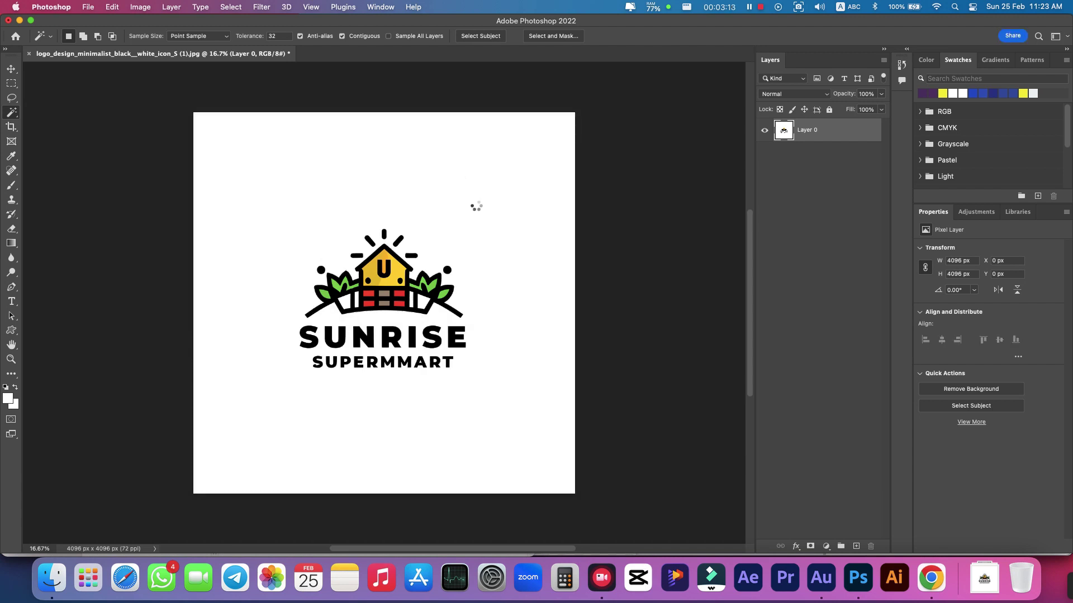
{"action": "left_click", "coordinate": [475, 206]}
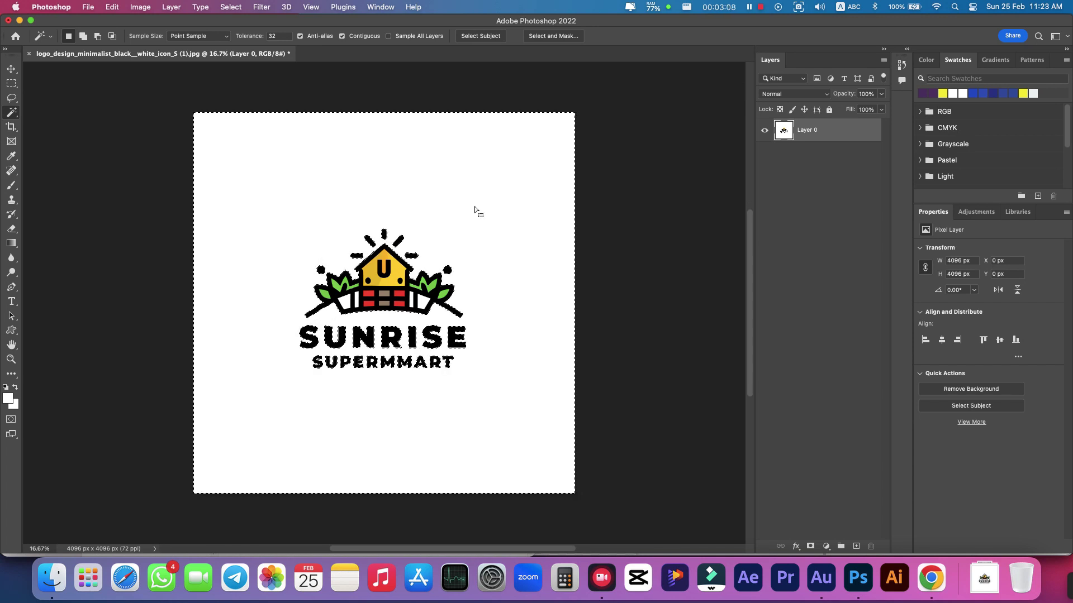
{"action": "key", "text": "BackSpace"}
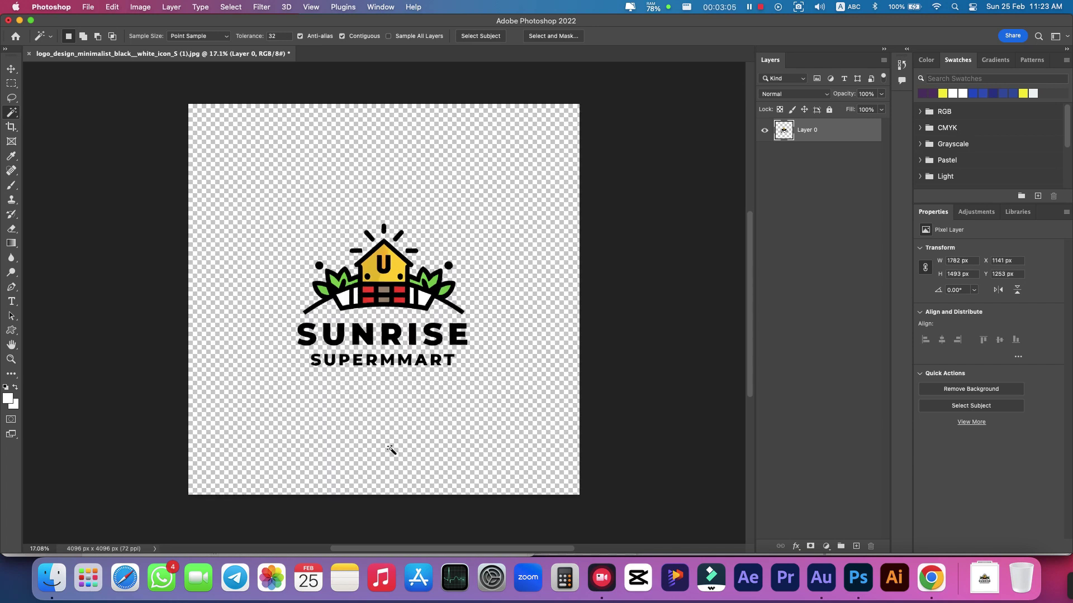
Step: Select the white areas enclosed by the fence and the letters R, A and others with the Magic Wand, and delete them
{"action": "scroll", "coordinate": [407, 400], "scroll_direction": "up", "scroll_amount": 5}
{"action": "scroll", "coordinate": [398, 212], "scroll_direction": "up", "scroll_amount": 1}
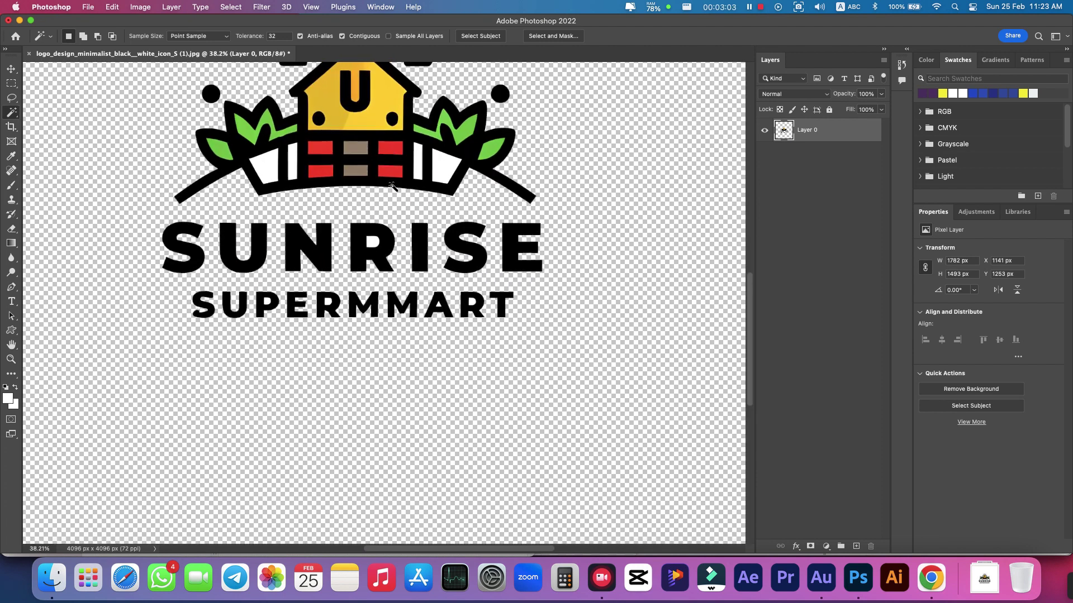
{"action": "left_click", "coordinate": [439, 168]}
{"action": "left_click", "coordinate": [417, 162], "text": "shift"}
{"action": "left_click", "coordinate": [291, 162]}
{"action": "left_click", "coordinate": [264, 168]}
{"action": "left_click", "coordinate": [374, 241]}
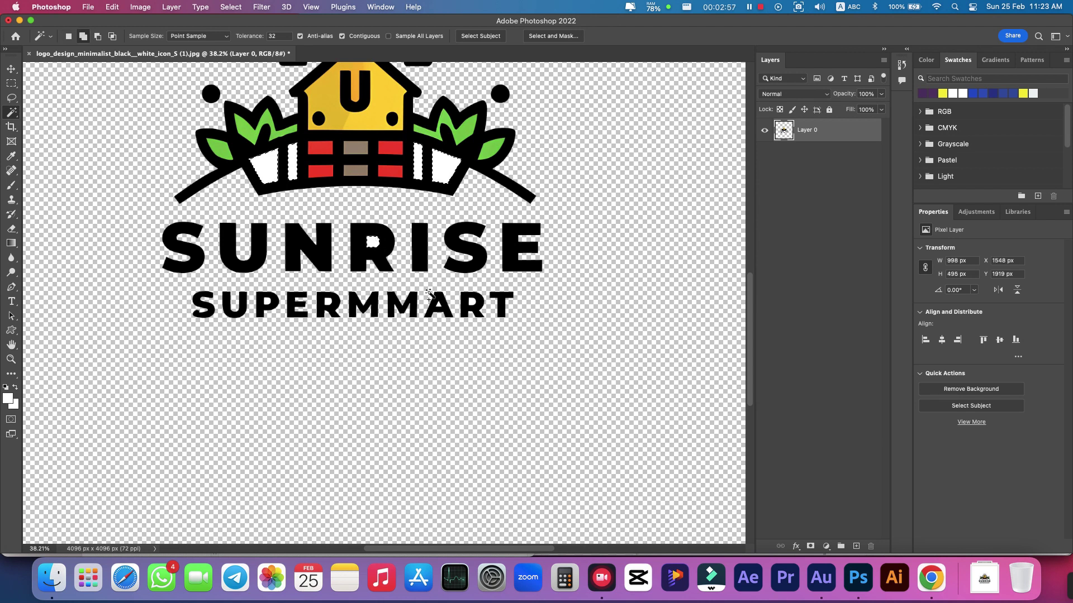
{"action": "left_click", "coordinate": [476, 301]}
{"action": "left_click", "coordinate": [439, 307]}
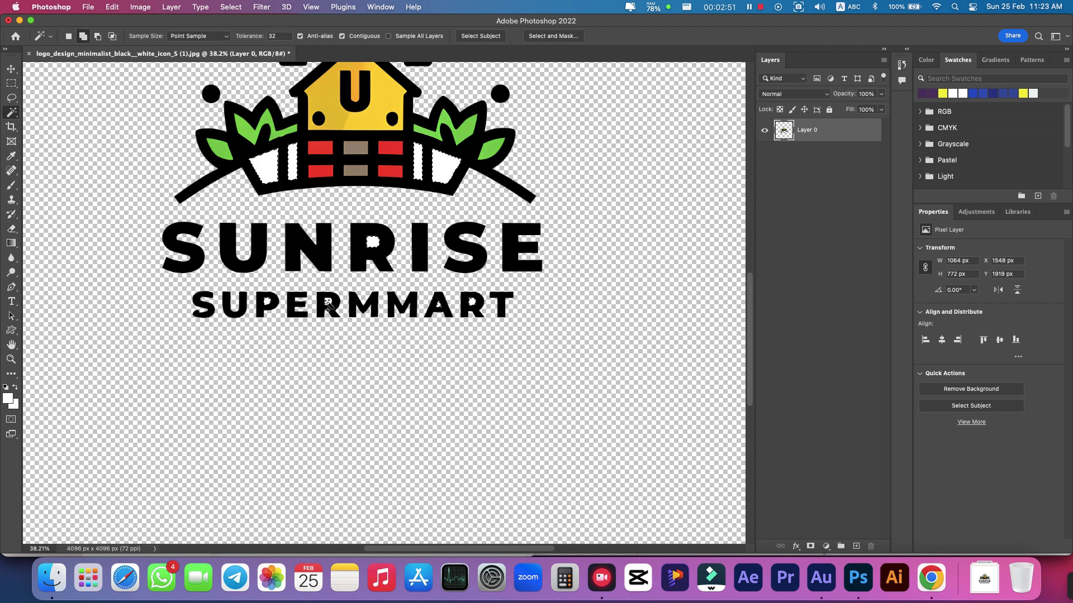
{"action": "key", "text": "super+z"}
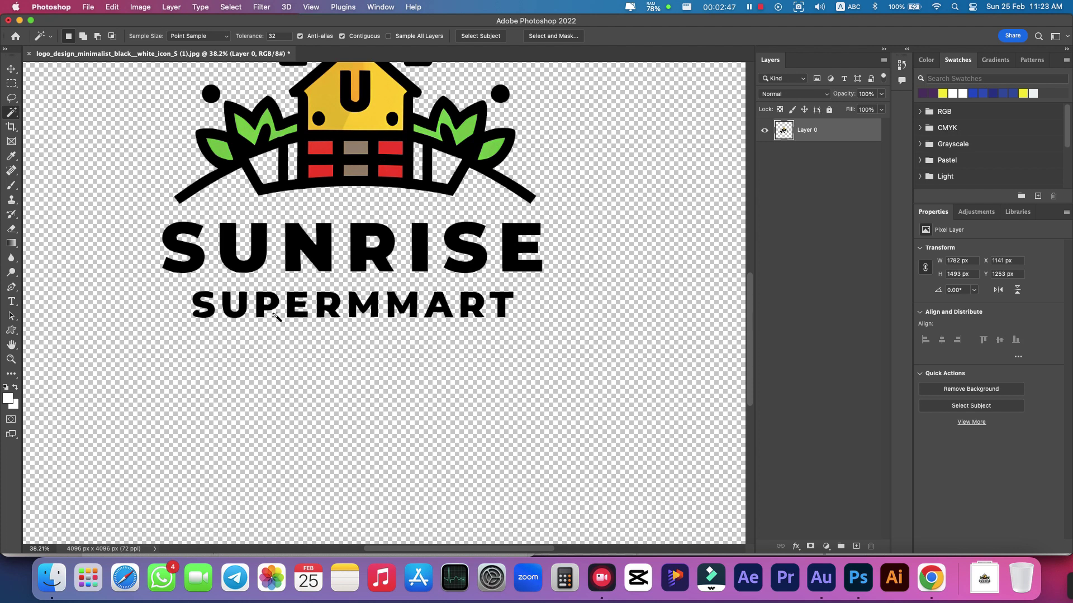
{"action": "scroll", "coordinate": [357, 318], "scroll_direction": "down", "scroll_amount": 3}
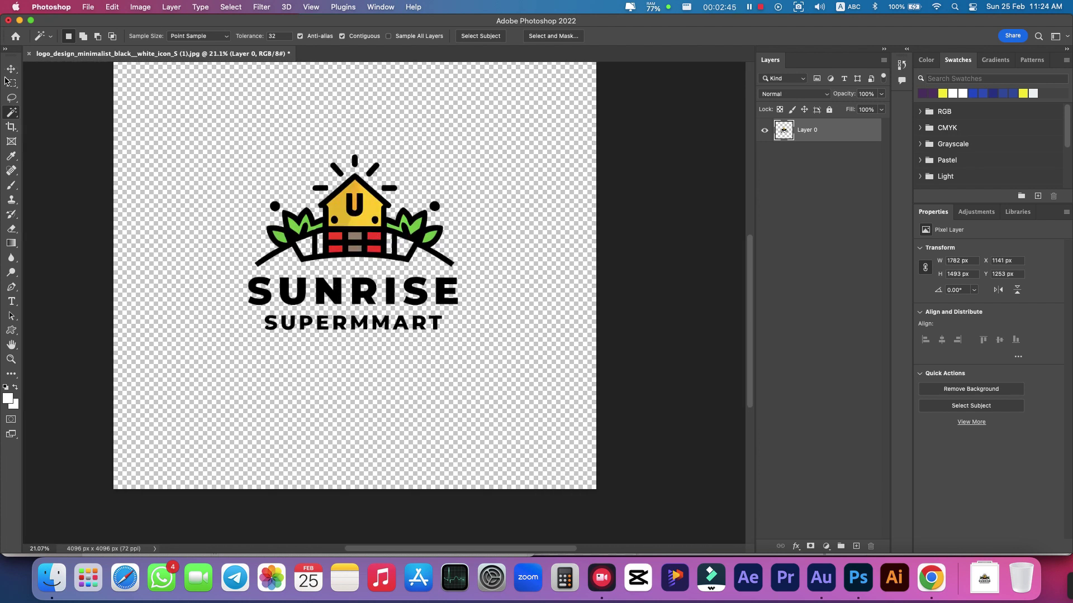
Step: Quick-export the transparent logo as a PNG named sun in Downloads, and close the document without saving its changes
{"action": "left_click", "coordinate": [11, 68]}
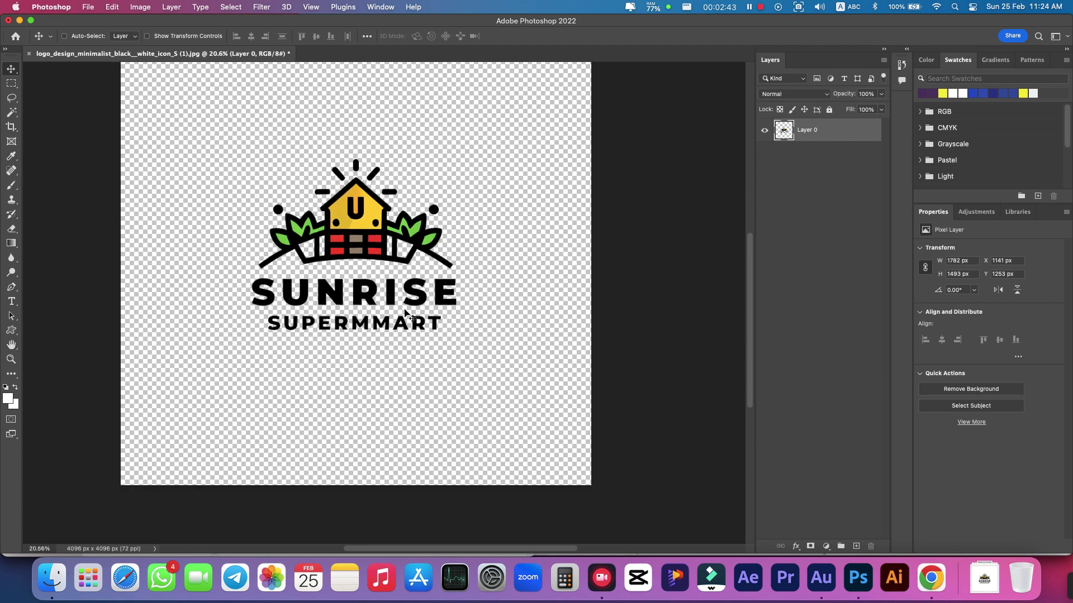
{"action": "scroll", "coordinate": [414, 347], "scroll_direction": "down", "scroll_amount": 1}
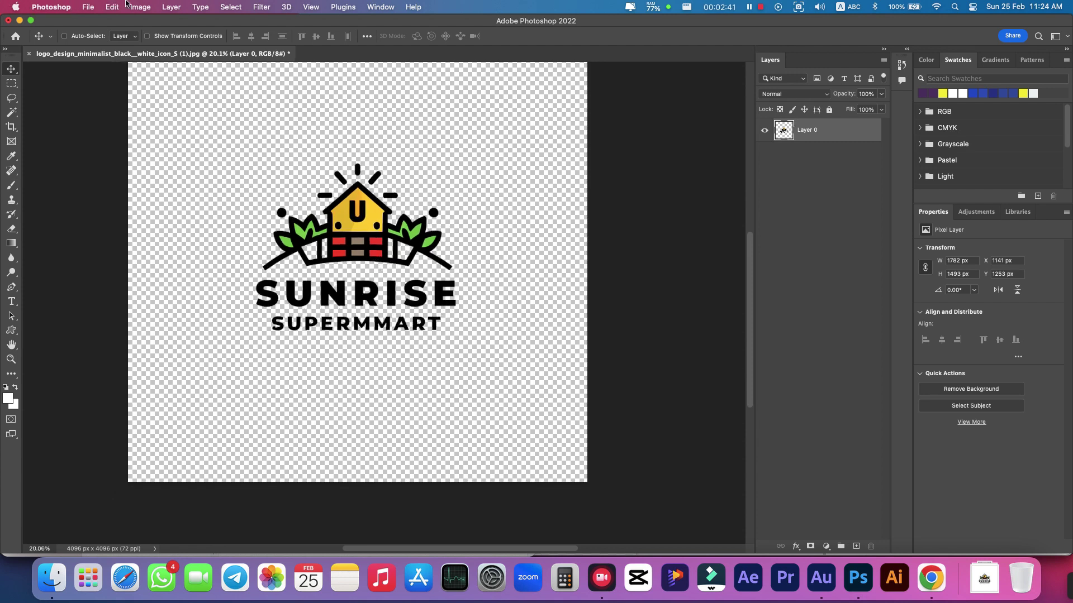
{"action": "left_click", "coordinate": [85, 8]}
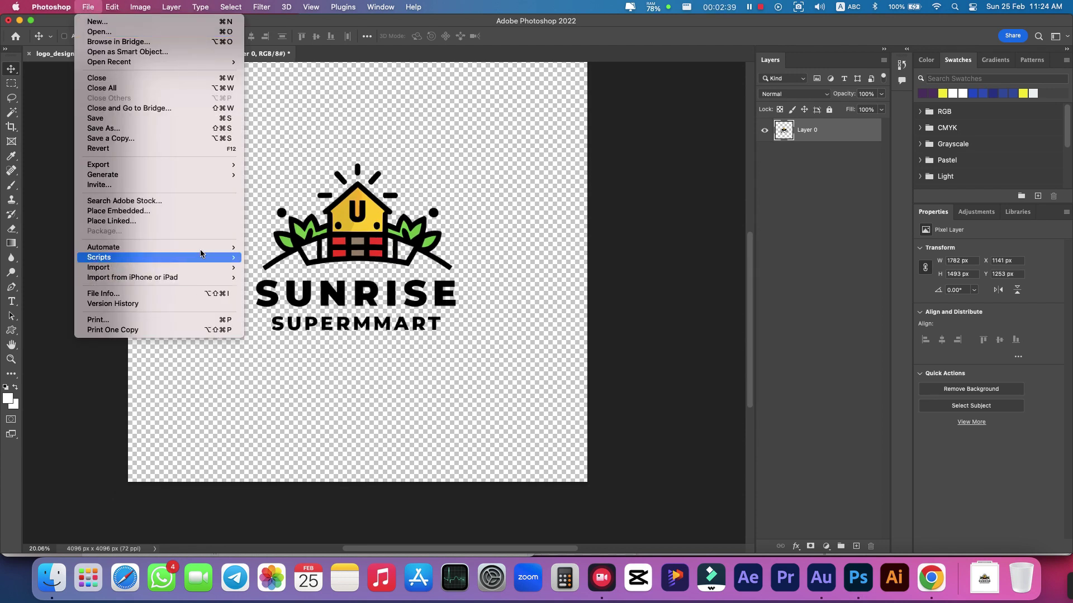
{"action": "mouse_move", "coordinate": [211, 166]}
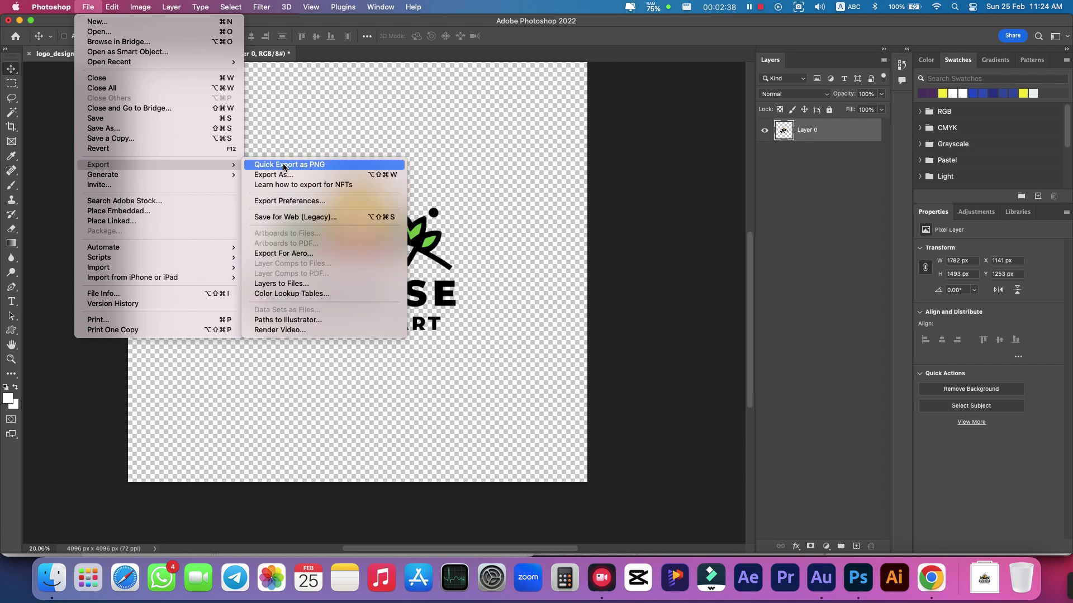
{"action": "left_click", "coordinate": [283, 163]}
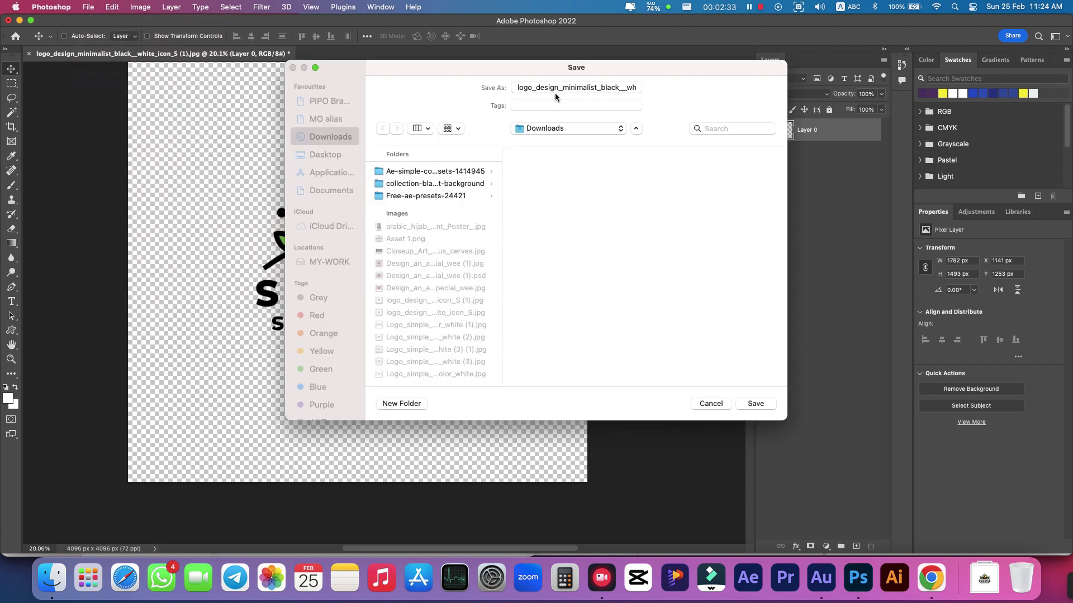
{"action": "left_click", "coordinate": [555, 90]}
{"action": "key", "text": "super+a"}
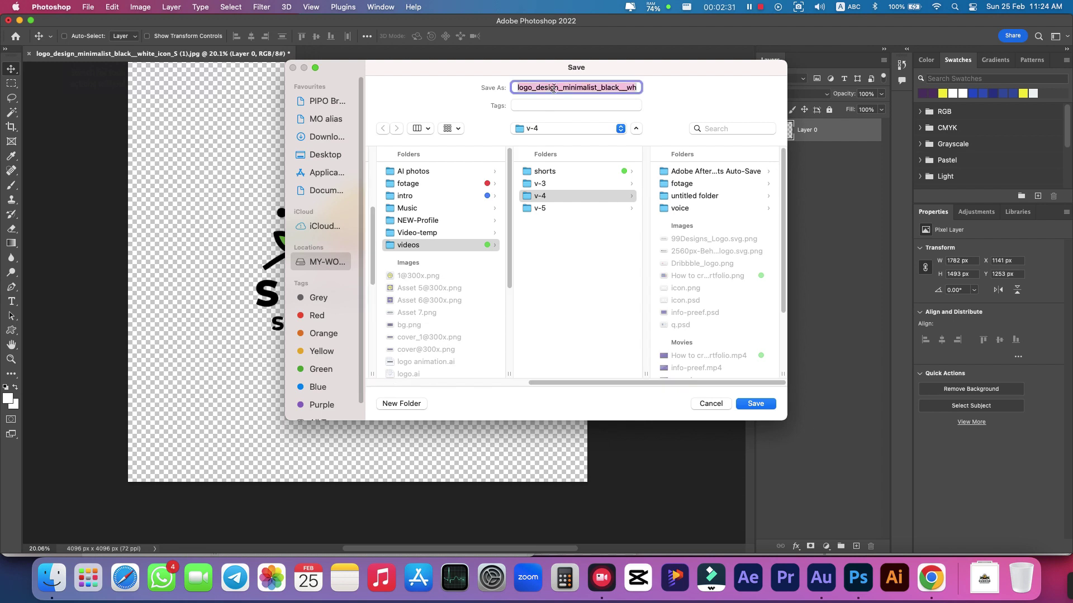
{"action": "left_click", "coordinate": [319, 157]}
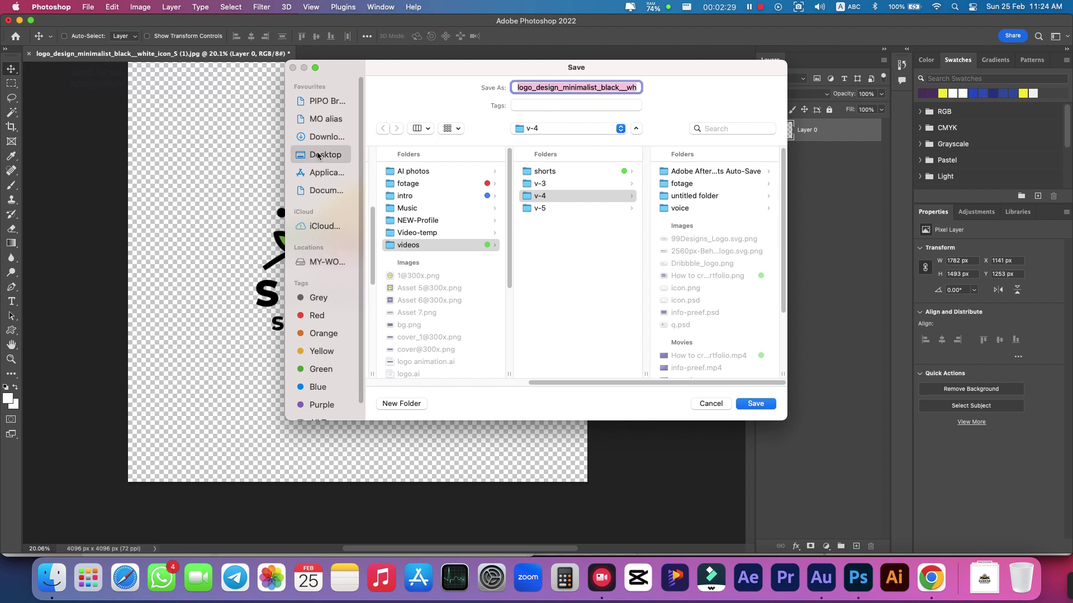
{"action": "left_click", "coordinate": [326, 138]}
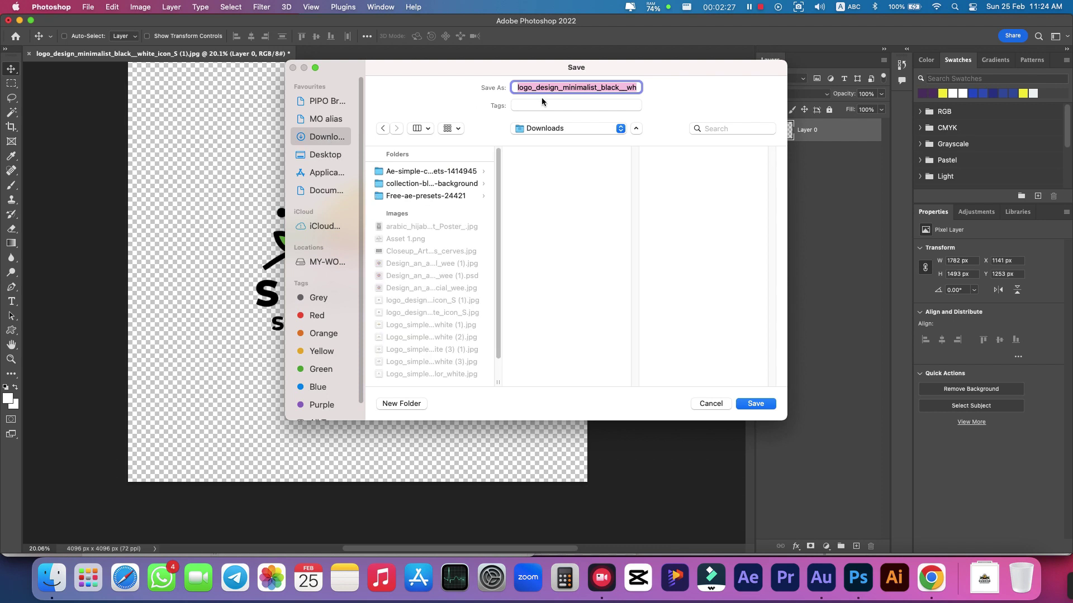
{"action": "type", "text": "sun"}
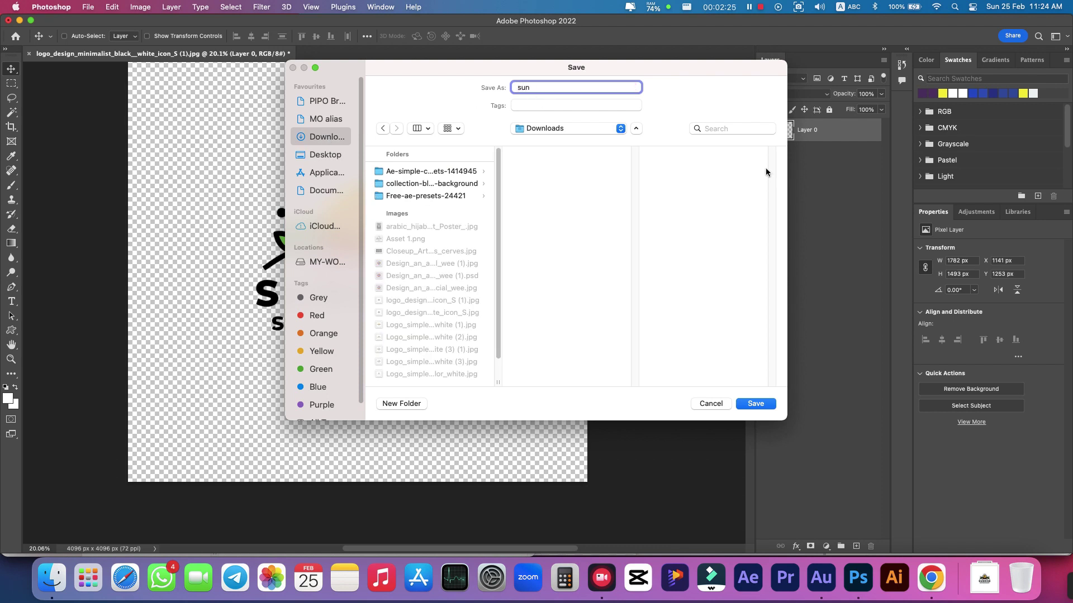
{"action": "left_click", "coordinate": [755, 403]}
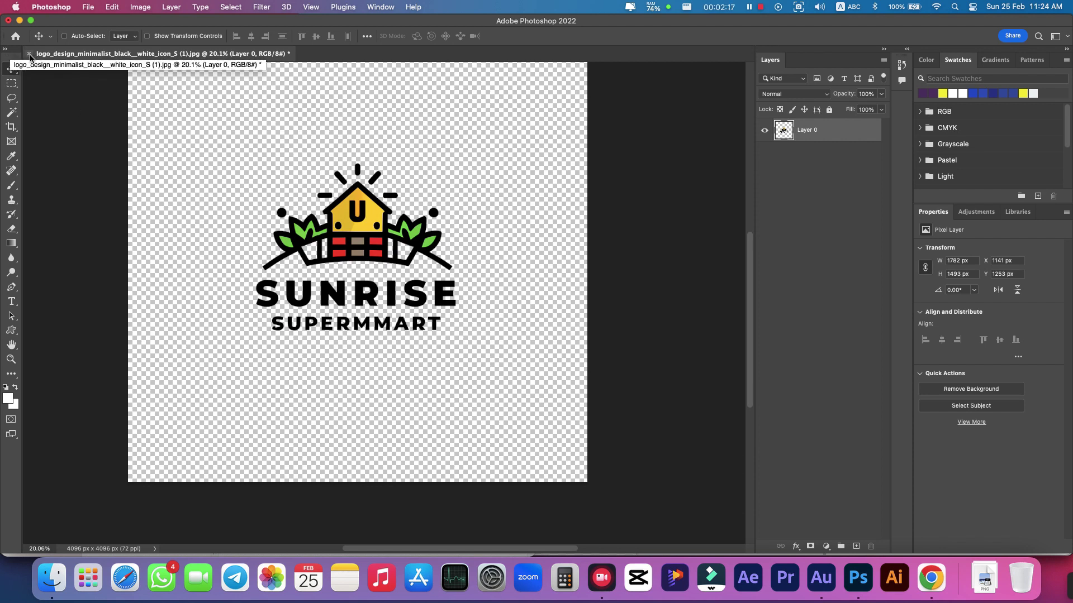
{"action": "left_click", "coordinate": [29, 54]}
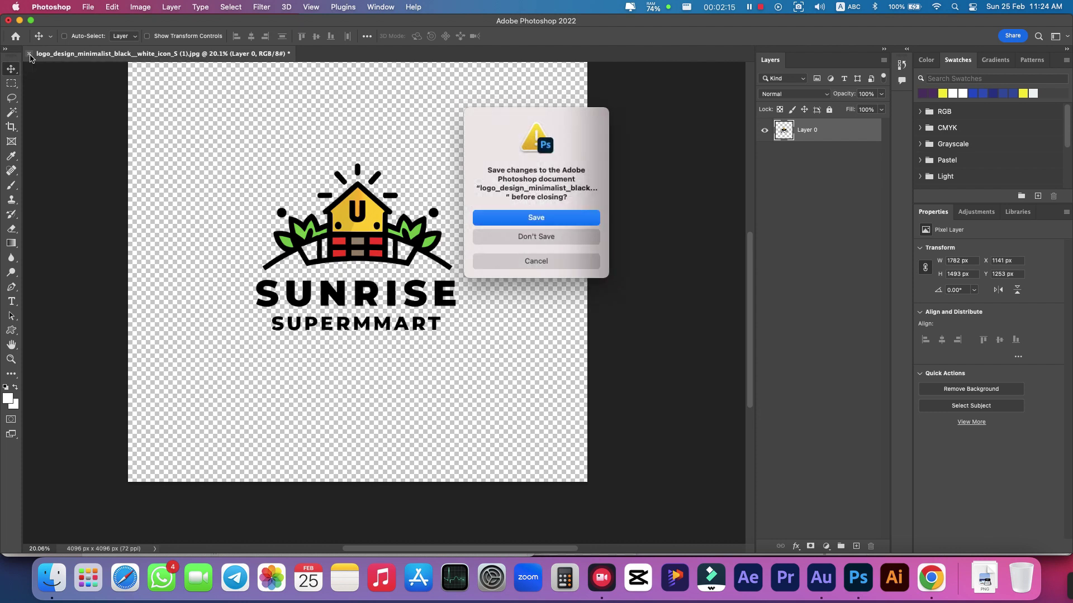
{"action": "left_click", "coordinate": [529, 242]}
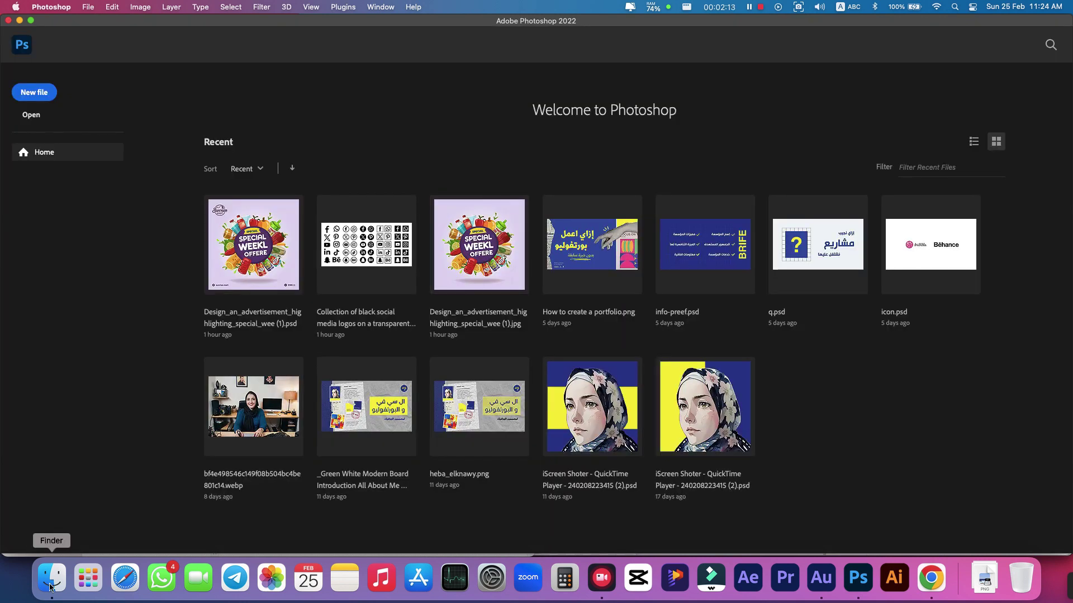
Step: Switch to Finder, open sun.png from Downloads in Preview and examine the logo's transparent background up close
{"action": "left_click", "coordinate": [51, 579]}
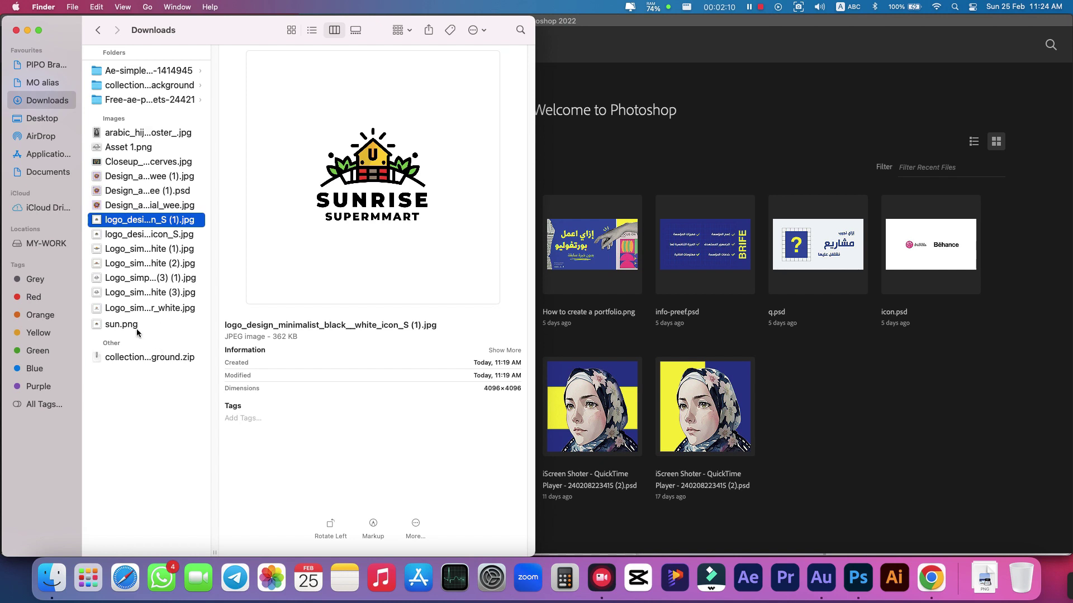
{"action": "left_click", "coordinate": [136, 328]}
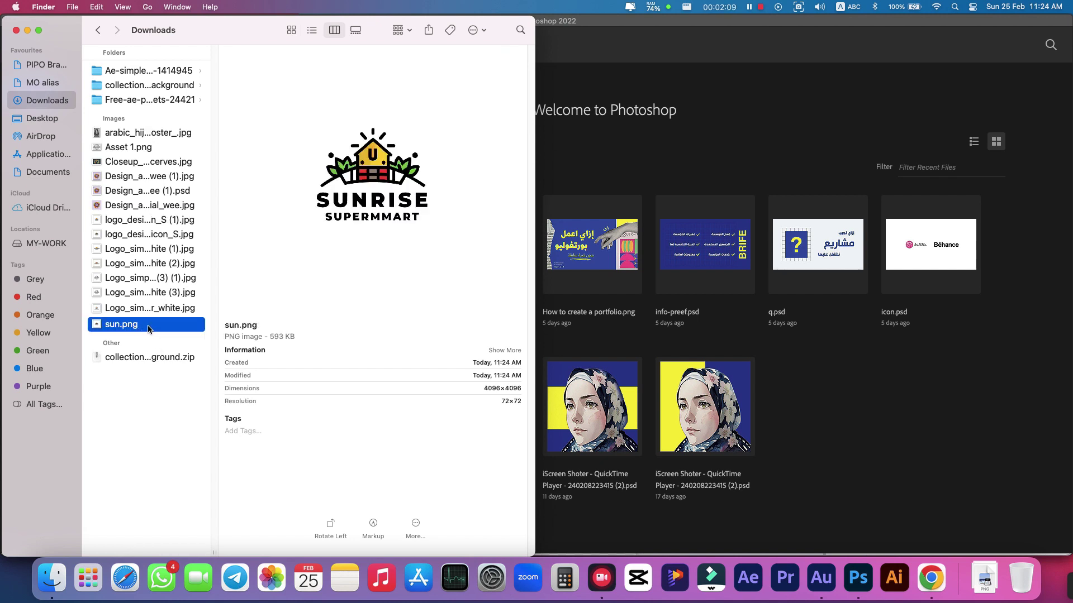
{"action": "double_click", "coordinate": [149, 329]}
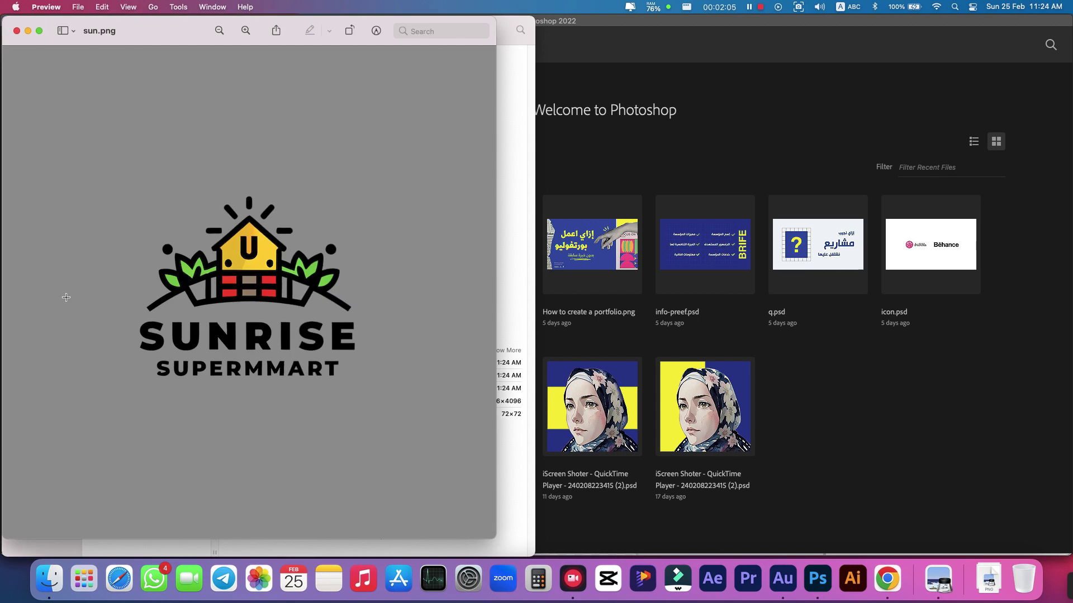
{"action": "left_click", "coordinate": [246, 31]}
{"action": "left_click", "coordinate": [244, 33]}
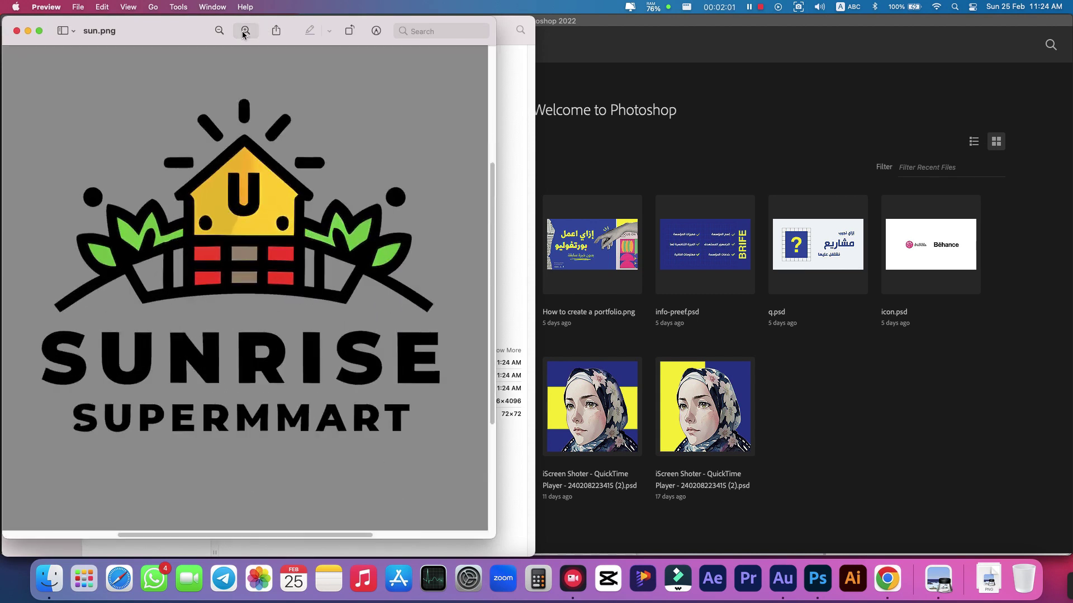